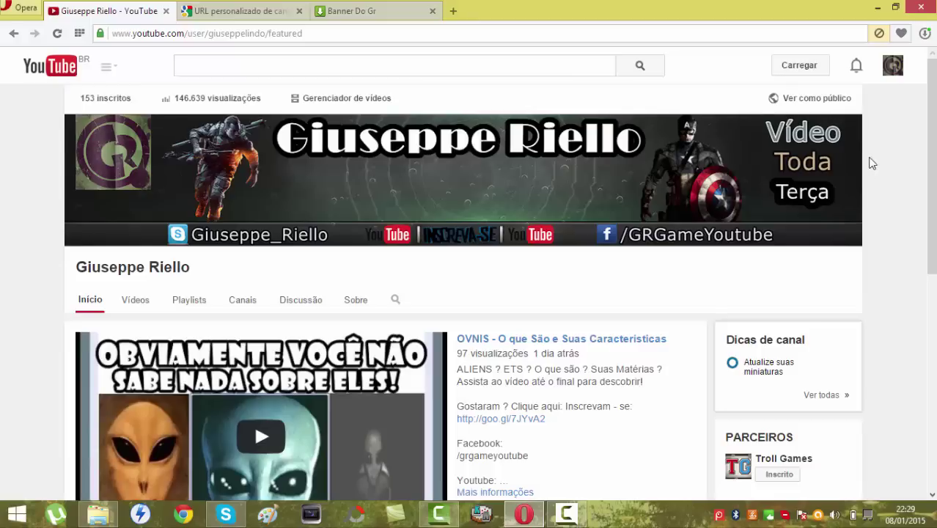
# - Review the eligibility requirements for a custom channel URL on the YouTube help page alongside the channel page
pyautogui.click(279, 15)
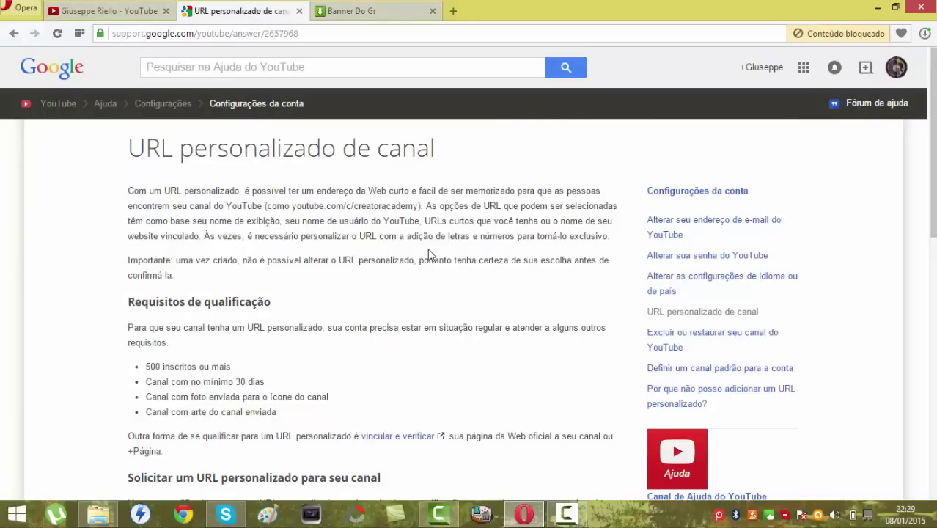
pyautogui.scroll(-1, 429, 255)
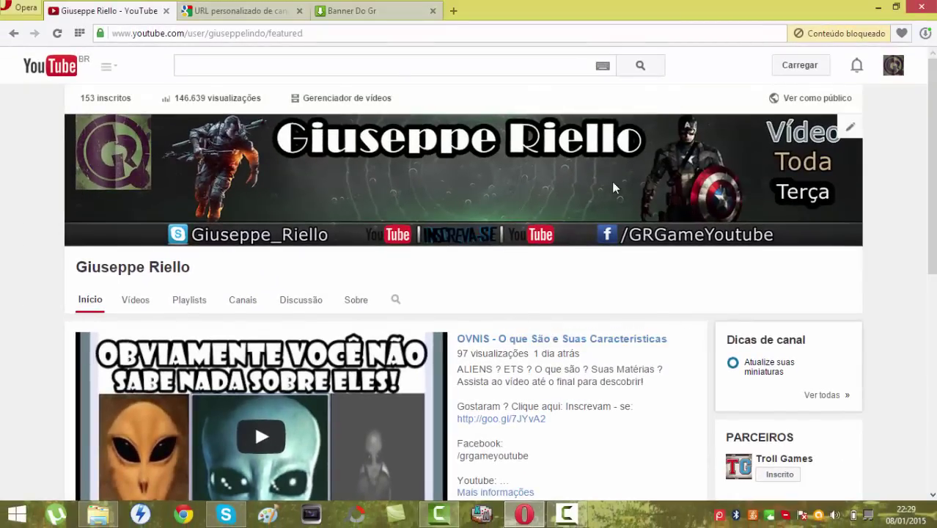
pyautogui.hotkey('ctrl', 'Tab')
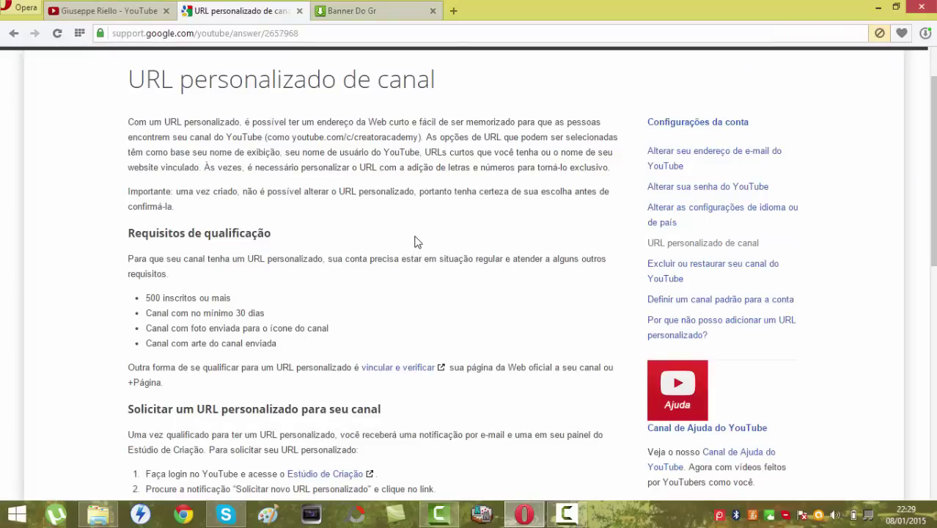
pyautogui.scroll(2, 414, 242)
pyautogui.hotkey('ctrl', 'shift', 'Tab')
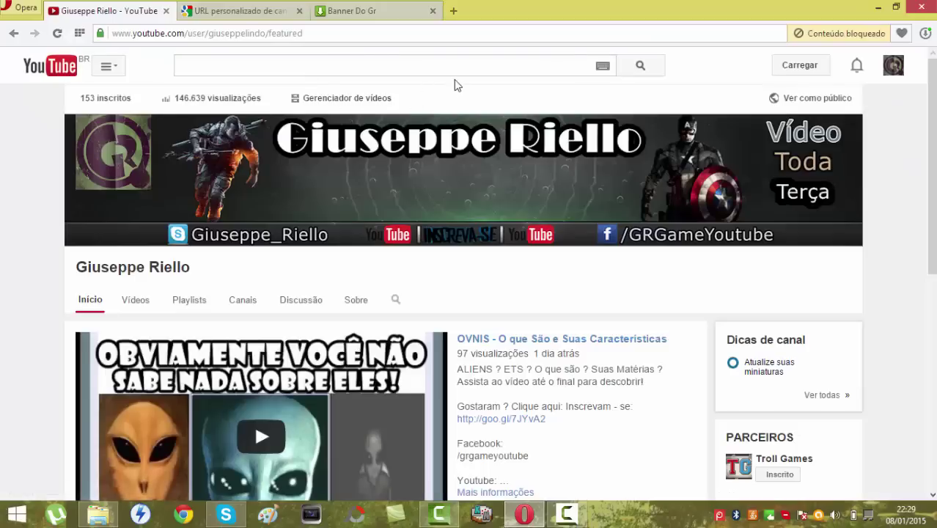
pyautogui.click(474, 68)
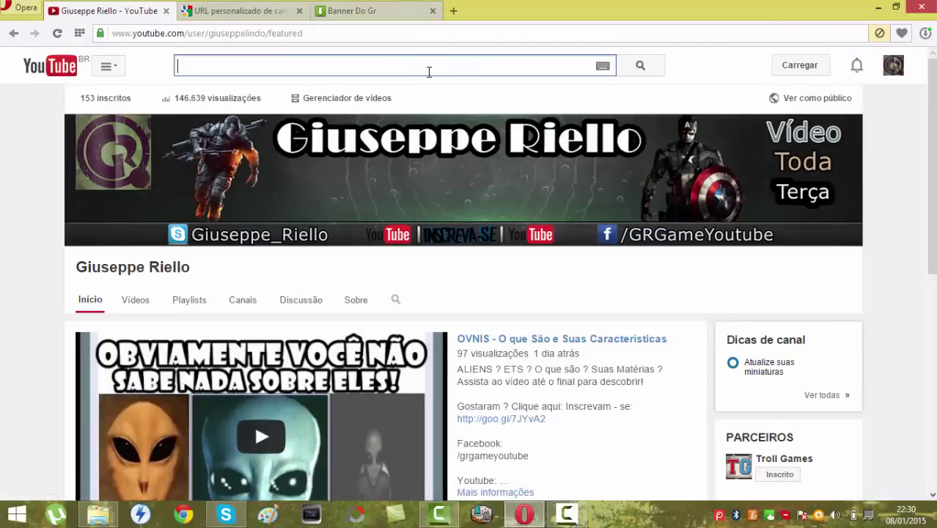
pyautogui.click(106, 66)
pyautogui.click(699, 78)
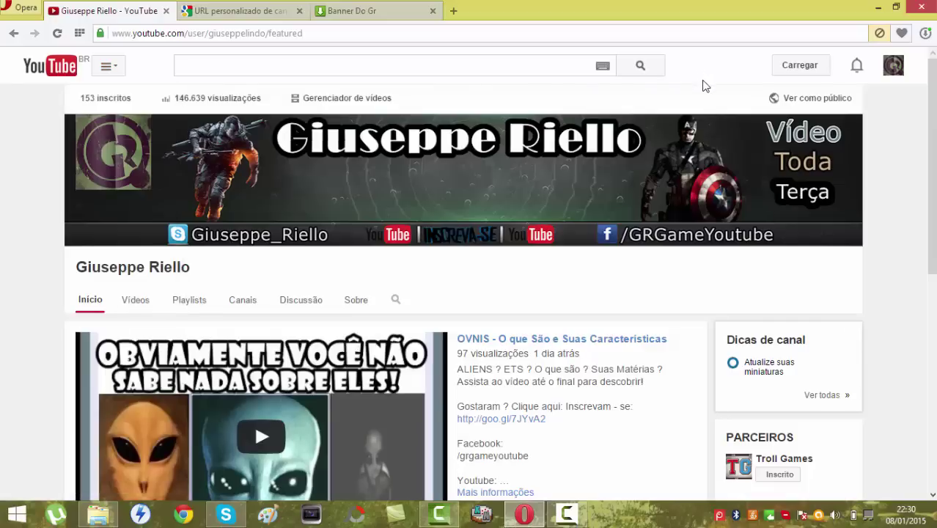
pyautogui.click(242, 11)
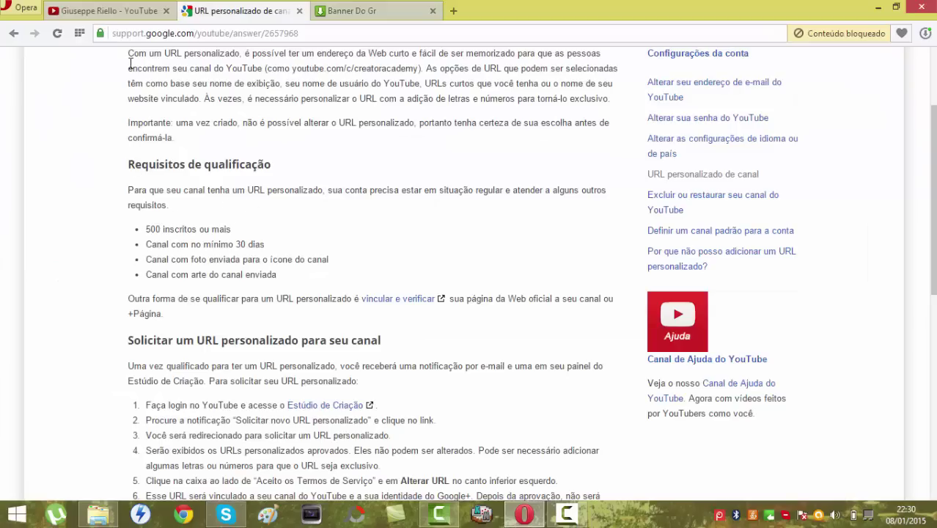
# - Return to the channel page and open the YouTube account settings for the channel
pyautogui.click(109, 11)
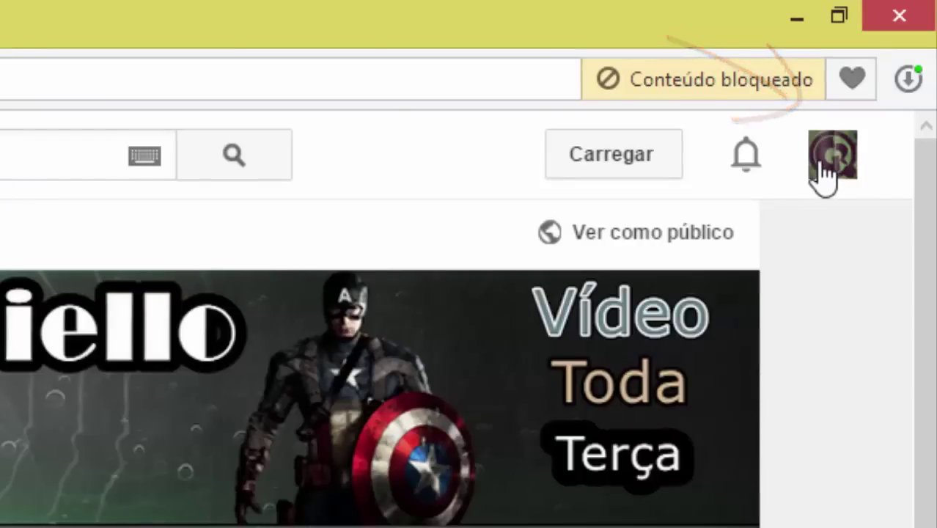
pyautogui.click(823, 176)
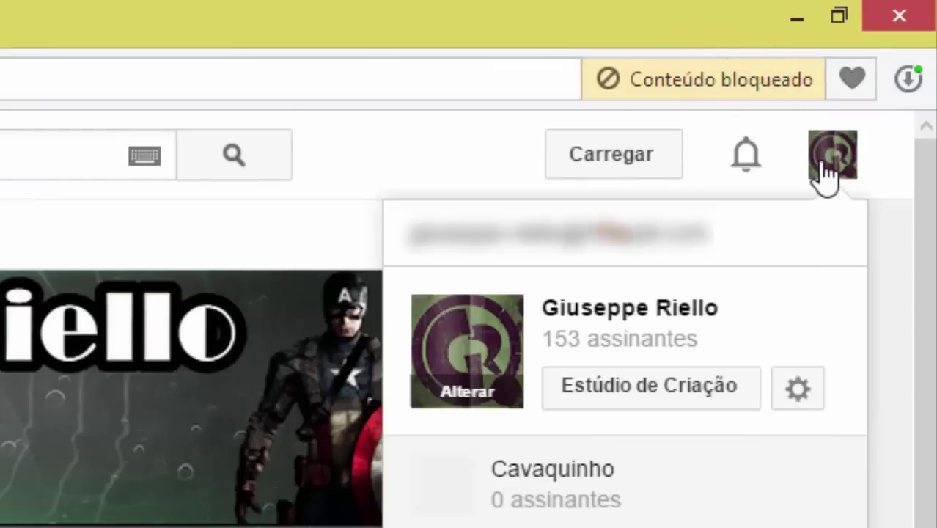
pyautogui.click(800, 393)
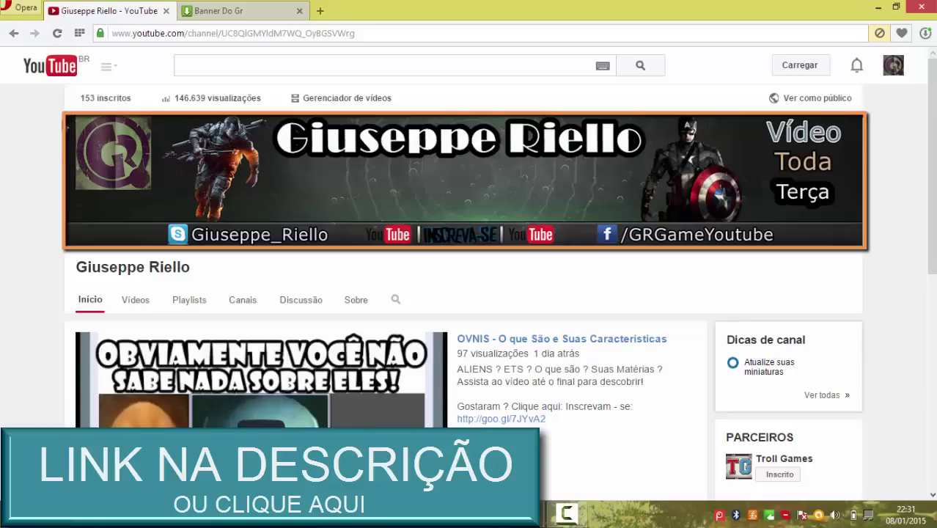
# - View the Banner Do Gr template image from its MediaFire page, and close the image and the page
pyautogui.click(208, 15)
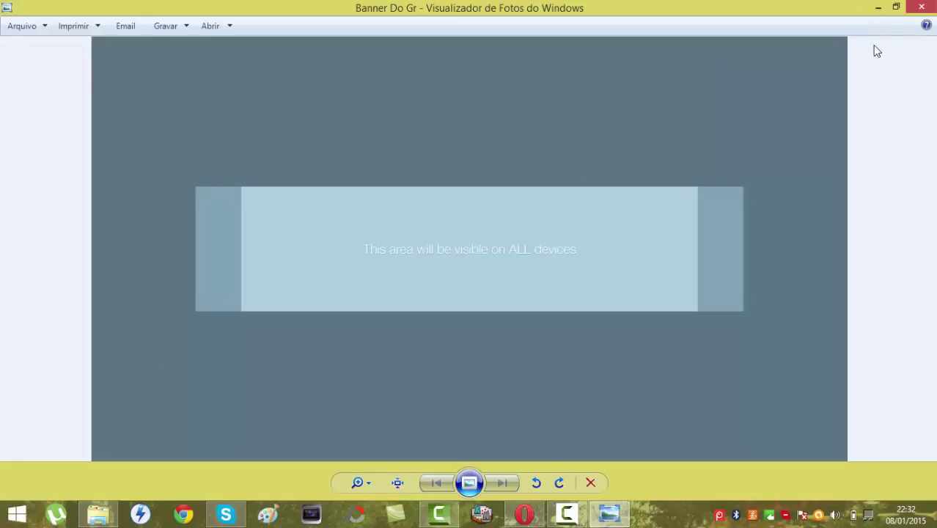
pyautogui.click(922, 8)
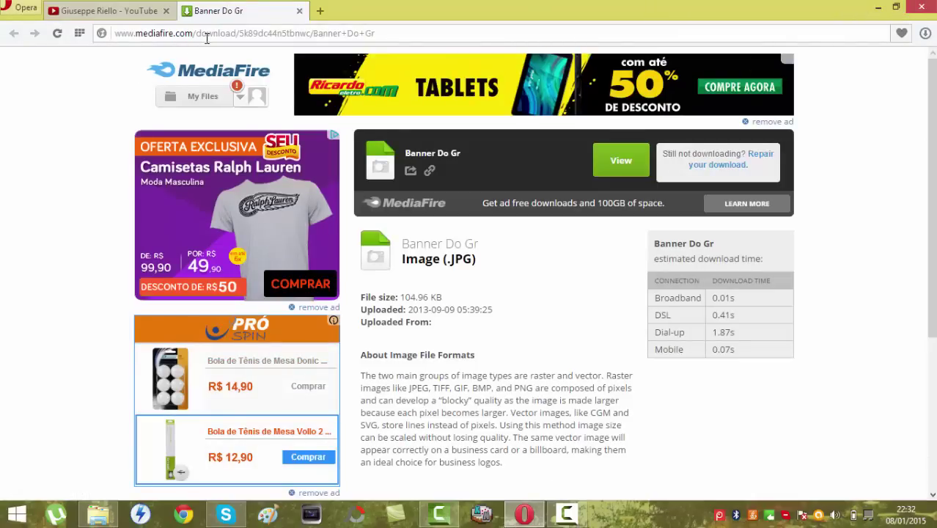
pyautogui.click(299, 11)
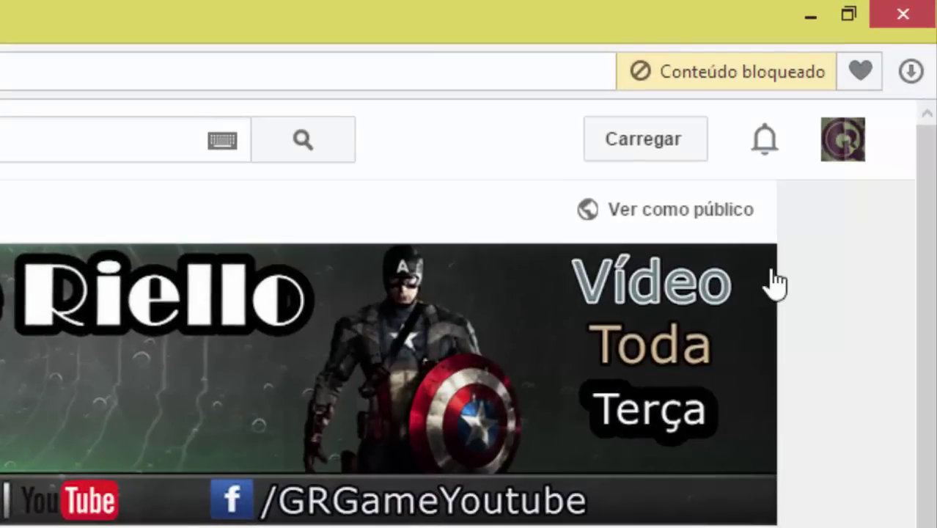
# - Open the channel art upload, browse for a photo on the computer, and cancel without choosing one
pyautogui.moveTo(804, 209)
pyautogui.click(756, 282)
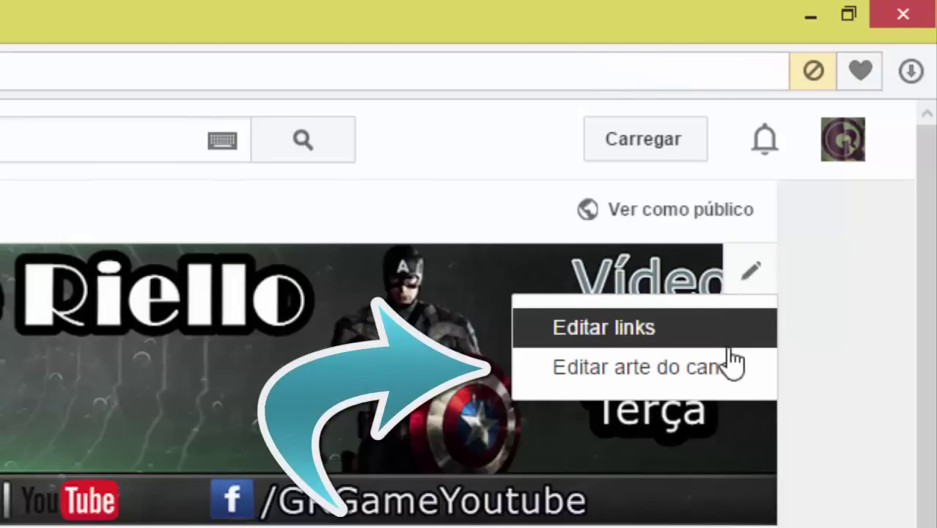
pyautogui.click(726, 385)
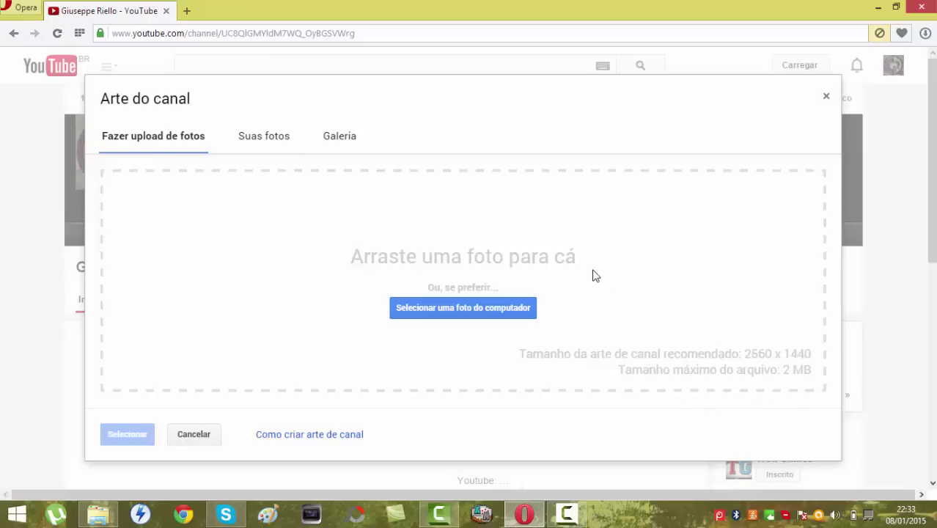
pyautogui.click(512, 308)
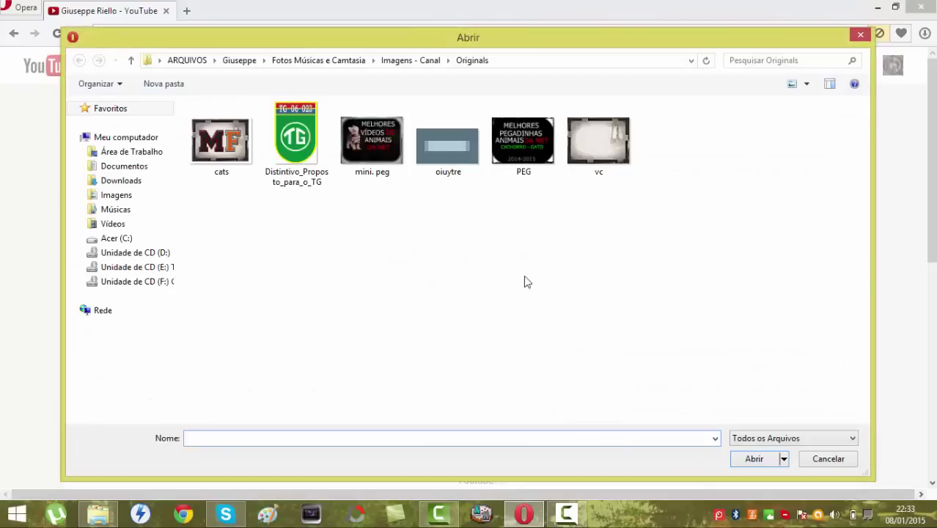
pyautogui.click(856, 35)
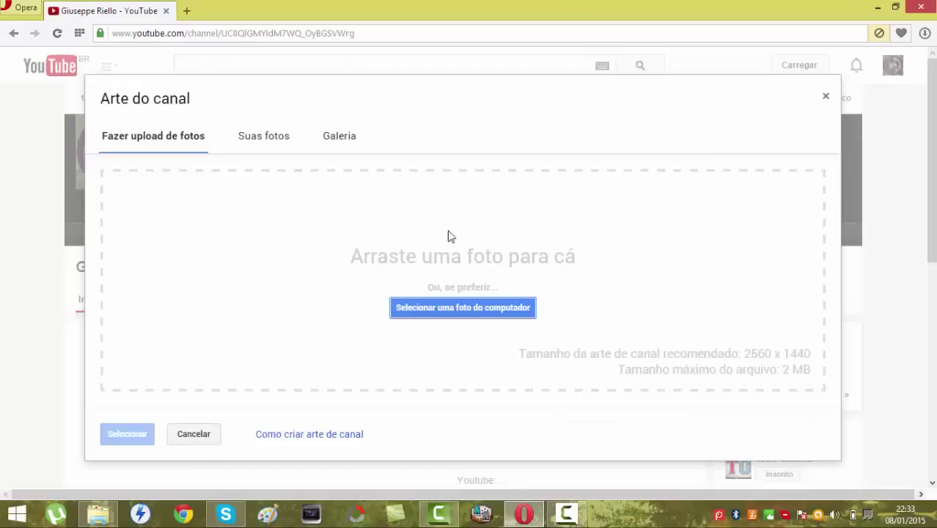
pyautogui.click(193, 442)
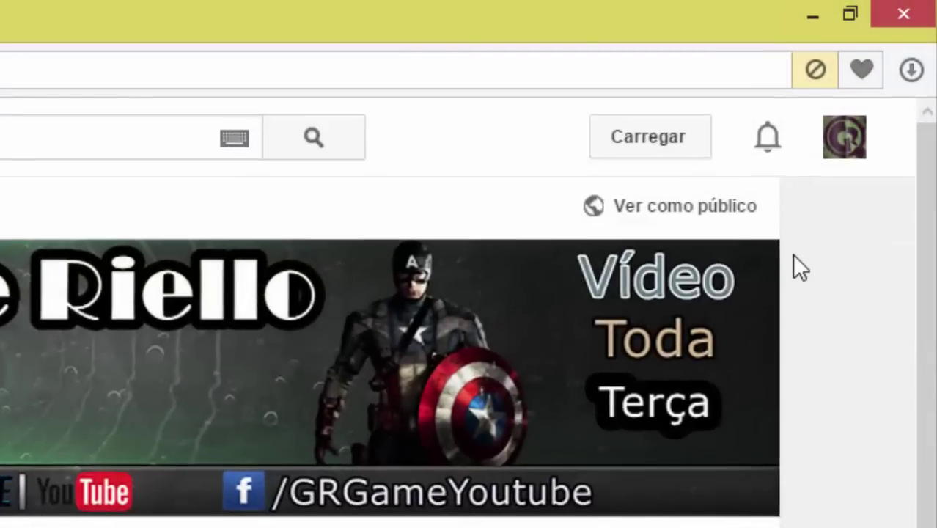
pyautogui.click(763, 273)
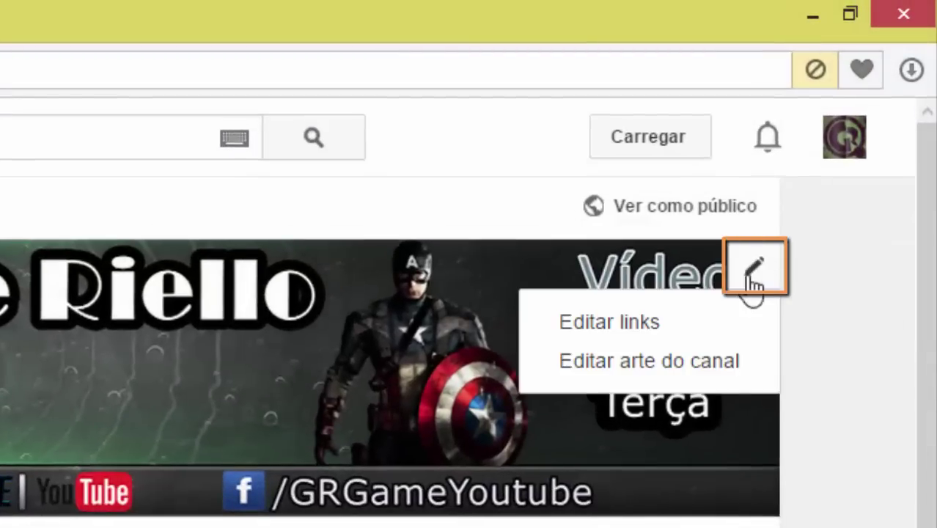
pyautogui.click(543, 337)
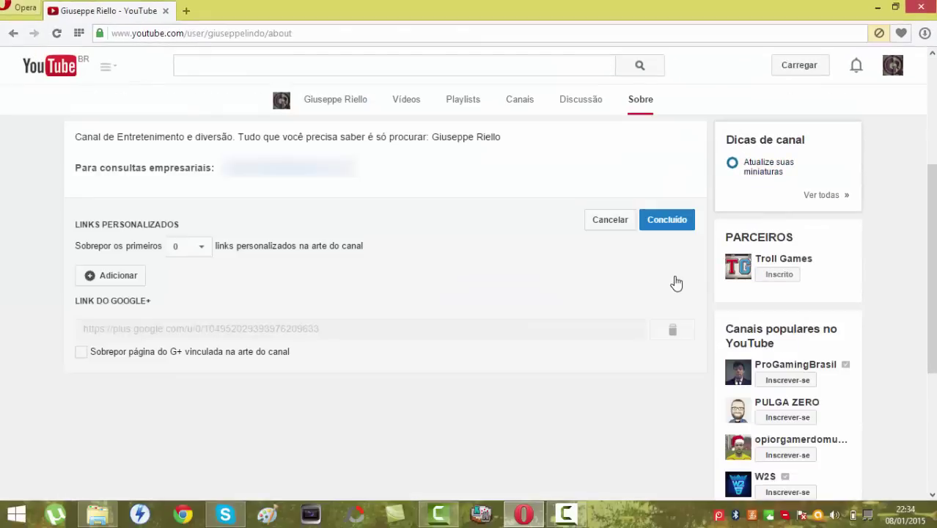
pyautogui.click(101, 274)
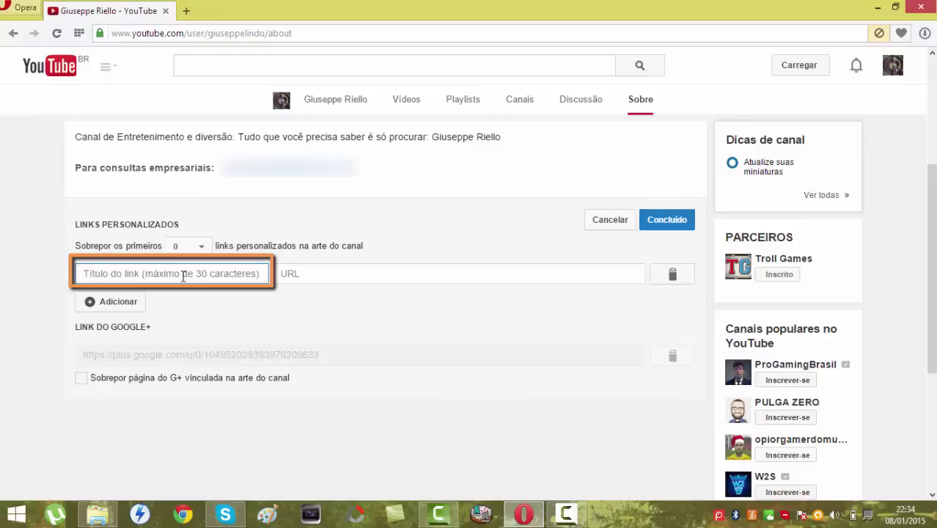
pyautogui.write('Facebook')
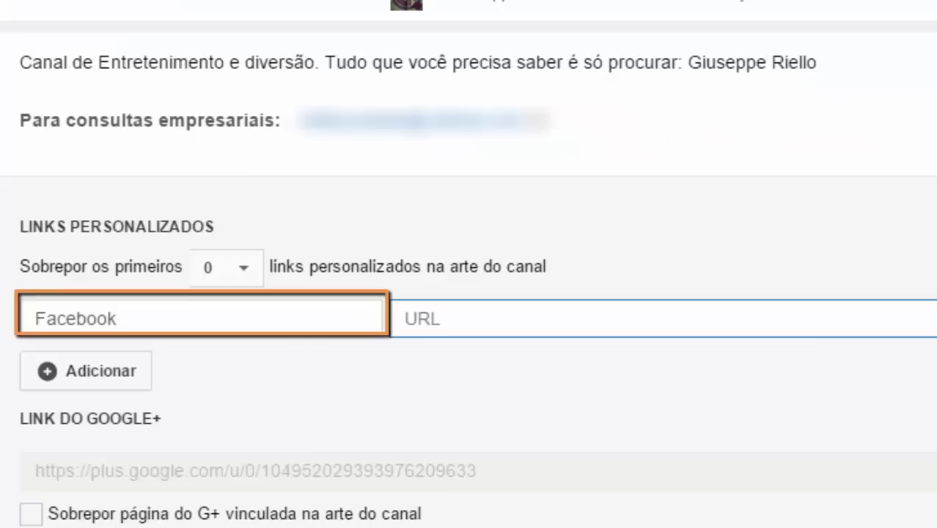
pyautogui.write('https://www.facebook.com/grgameyoutube')
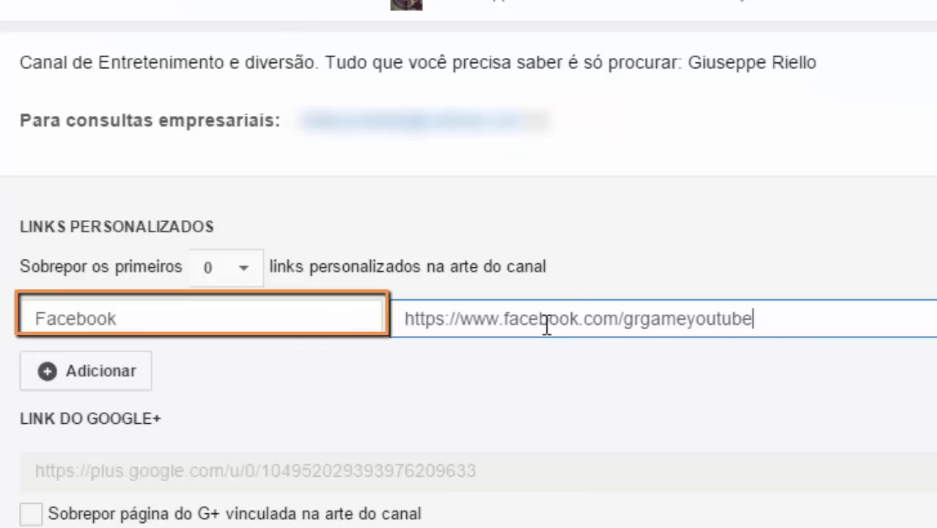
pyautogui.click(516, 280)
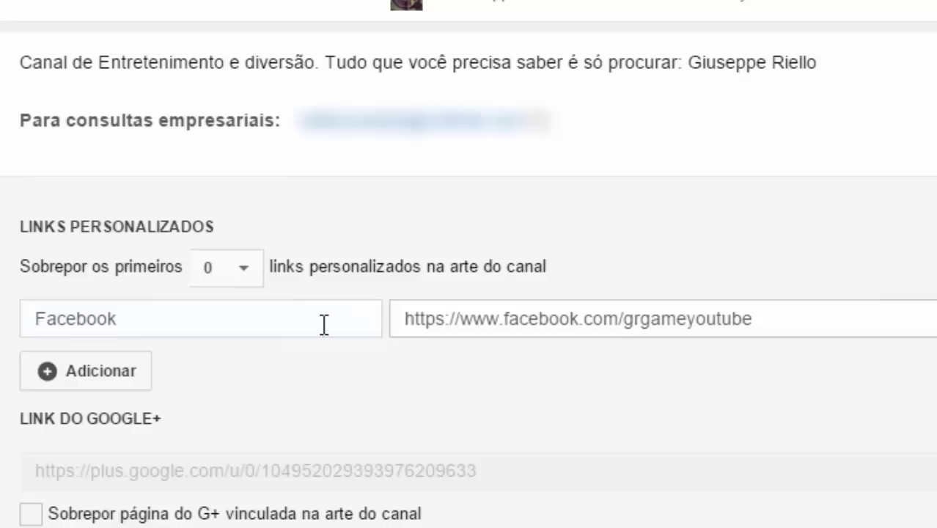
pyautogui.click(31, 512)
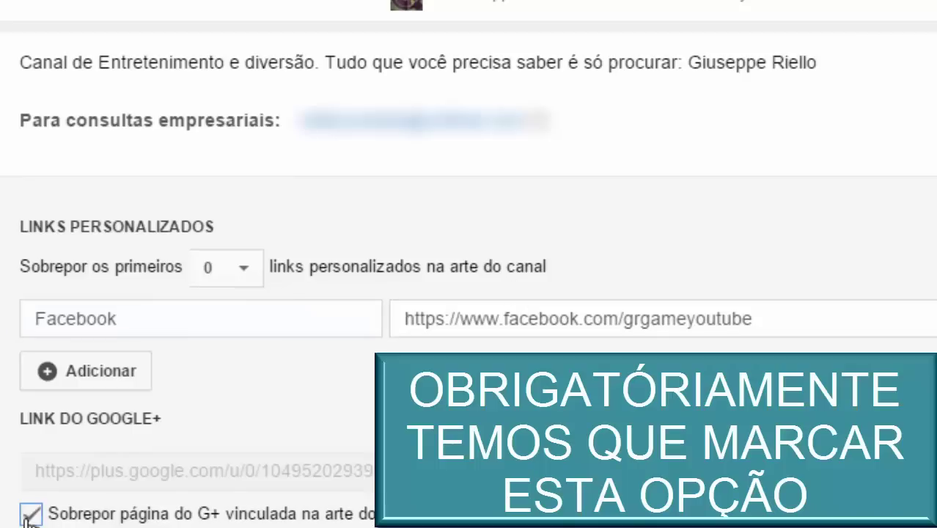
pyautogui.click(31, 513)
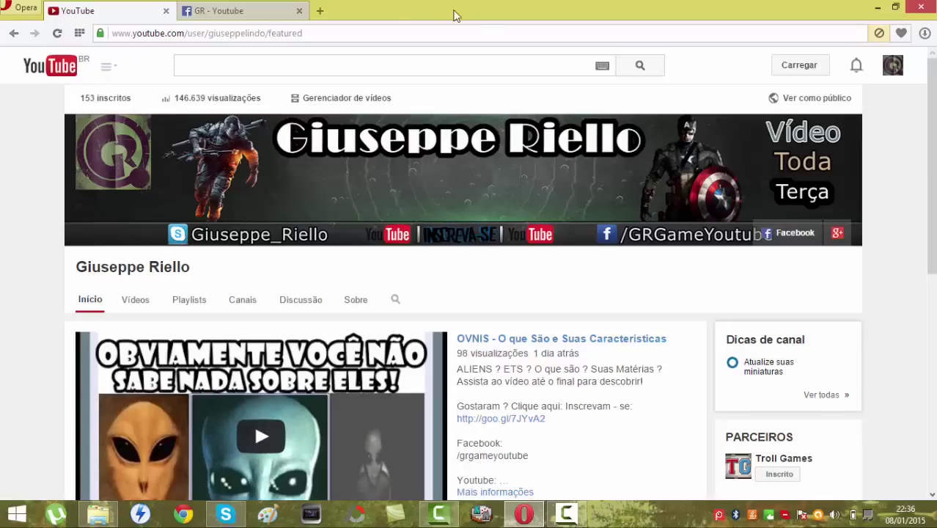
# - Test the Facebook link on the channel art and close the page it opens
pyautogui.click(299, 11)
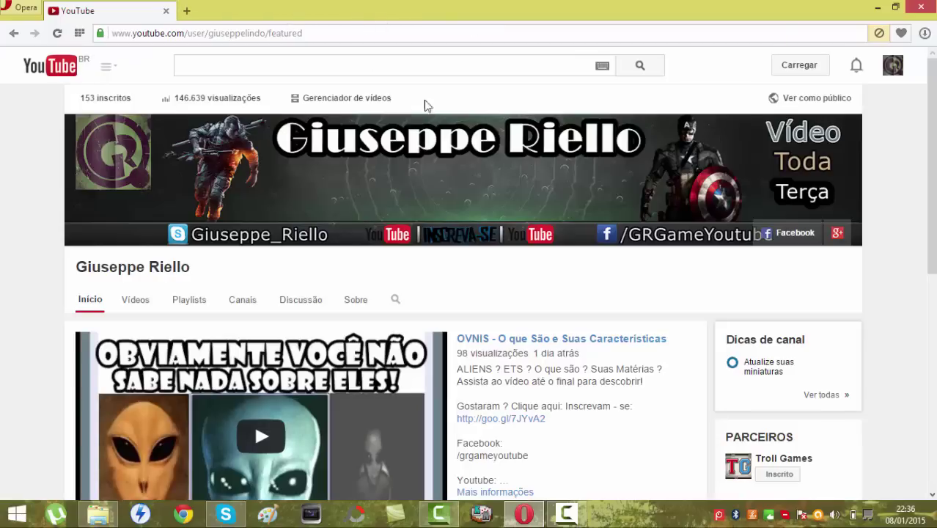
pyautogui.click(805, 244)
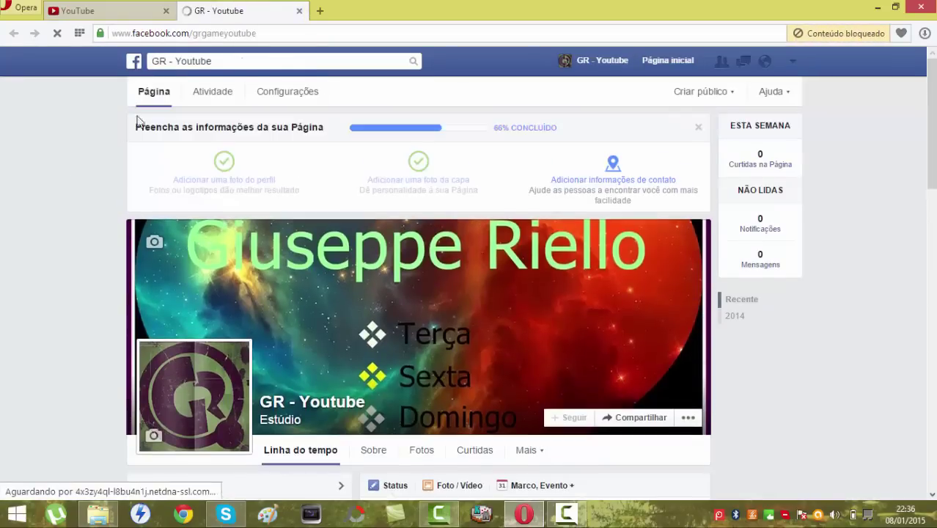
pyautogui.click(300, 11)
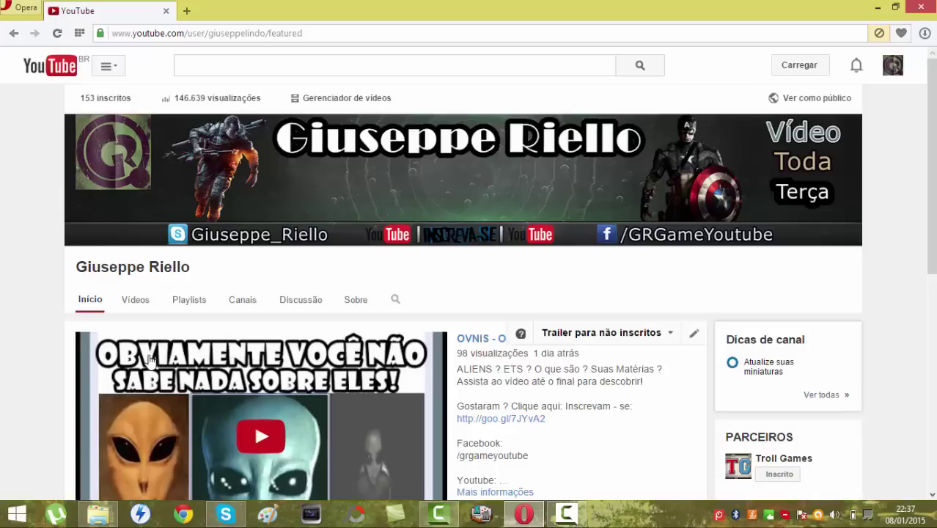
# - Activate the browse view (Exibição de navegador) in the channel navigation settings
pyautogui.scroll(-1, 120, 320)
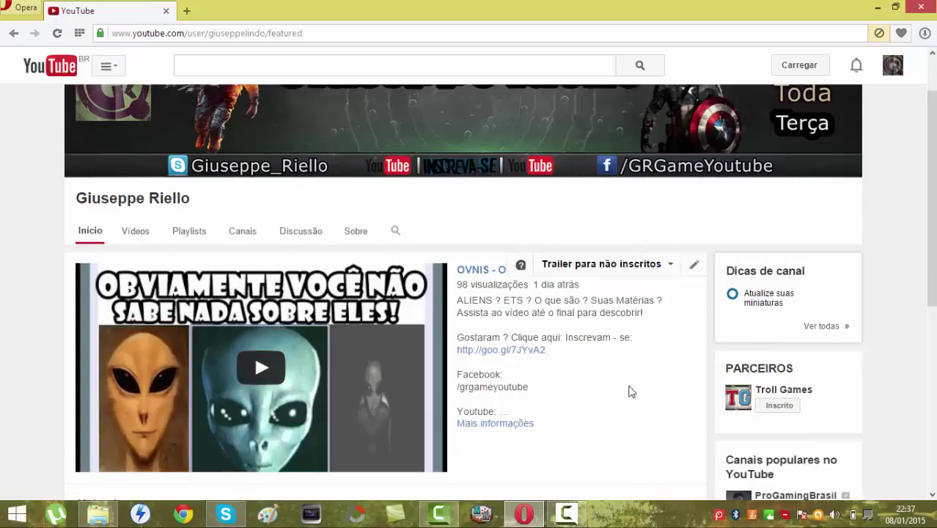
pyautogui.scroll(1, 629, 392)
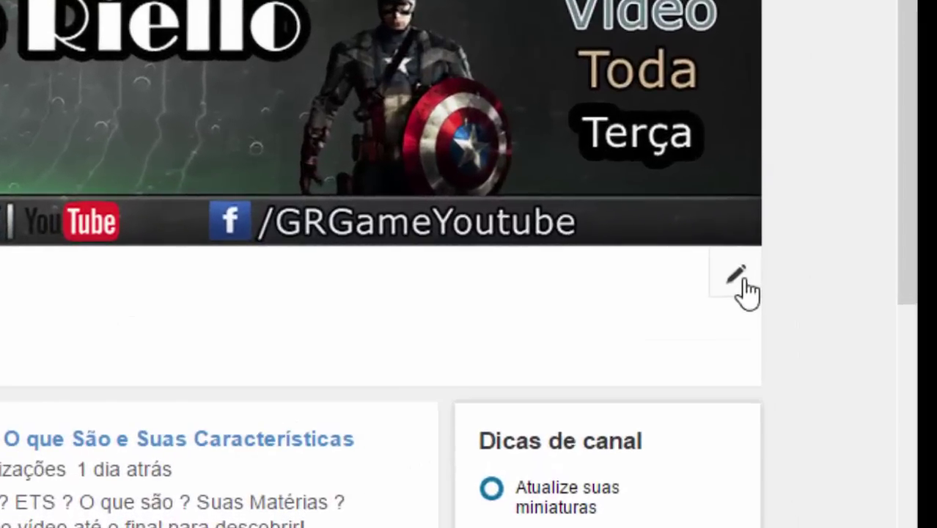
pyautogui.click(736, 278)
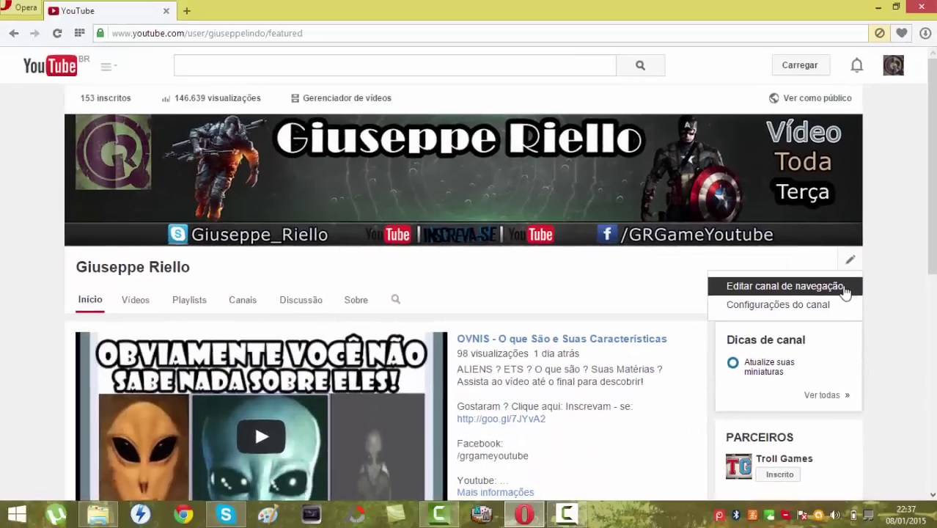
pyautogui.click(734, 338)
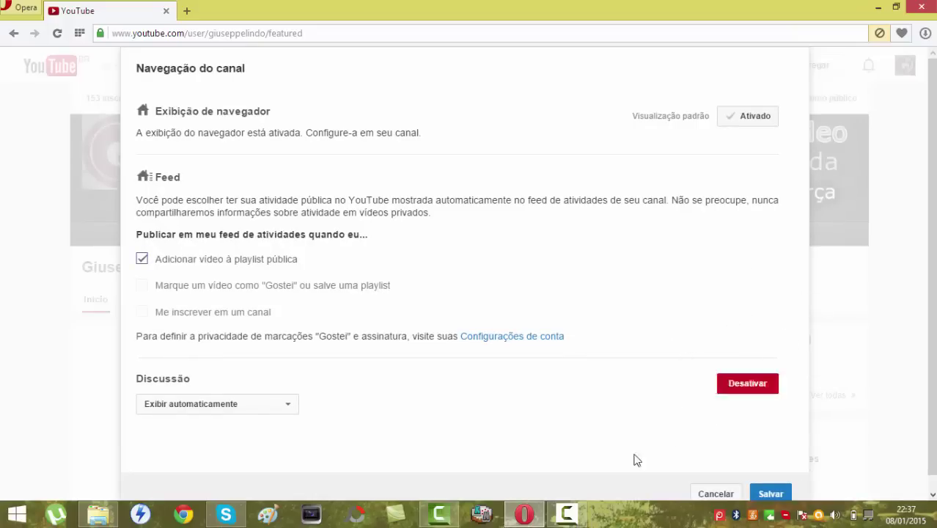
pyautogui.click(735, 116)
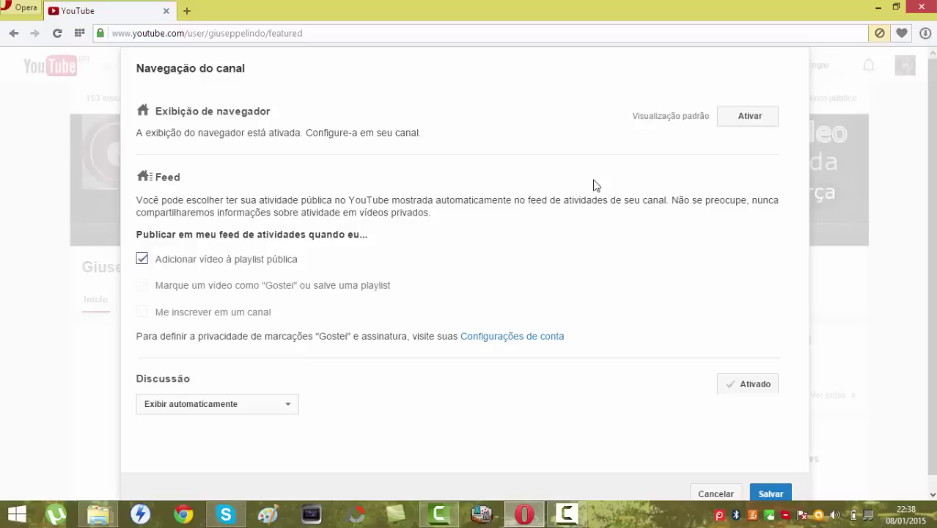
pyautogui.click(752, 120)
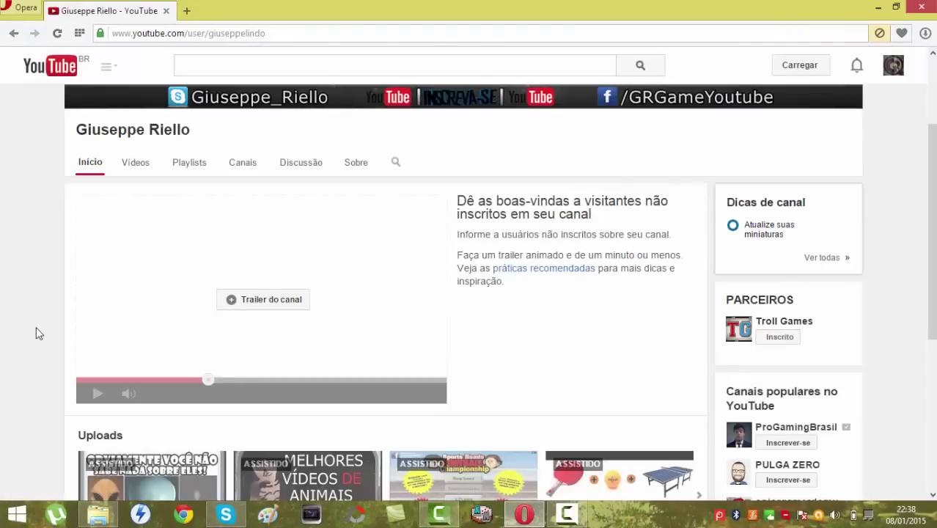
# - Set the upload "OVNIS - O que São e Suas Características" as the channel trailer and save it
pyautogui.click(236, 302)
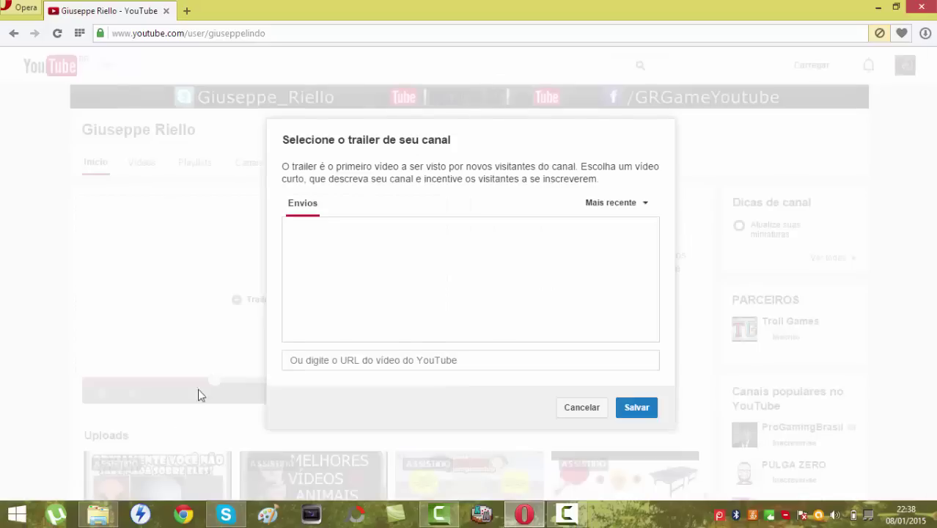
pyautogui.click(336, 195)
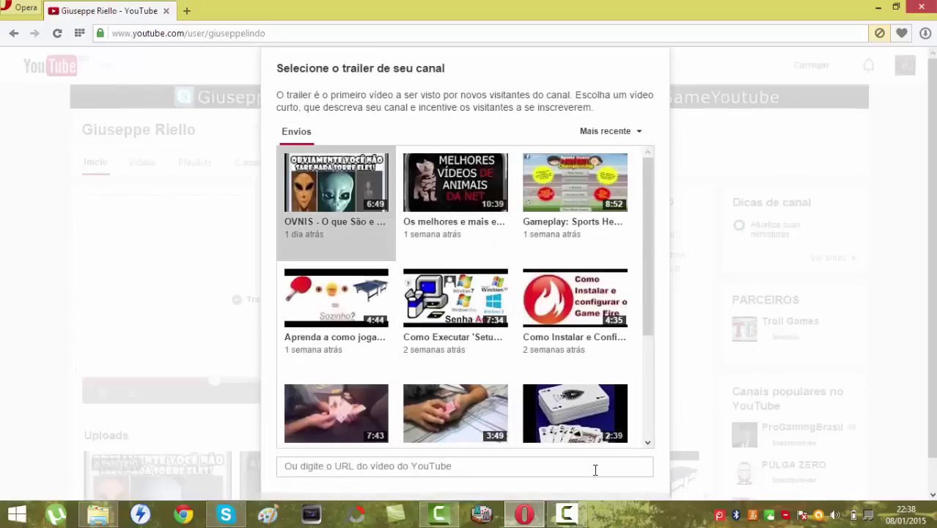
pyautogui.scroll(-3, 557, 429)
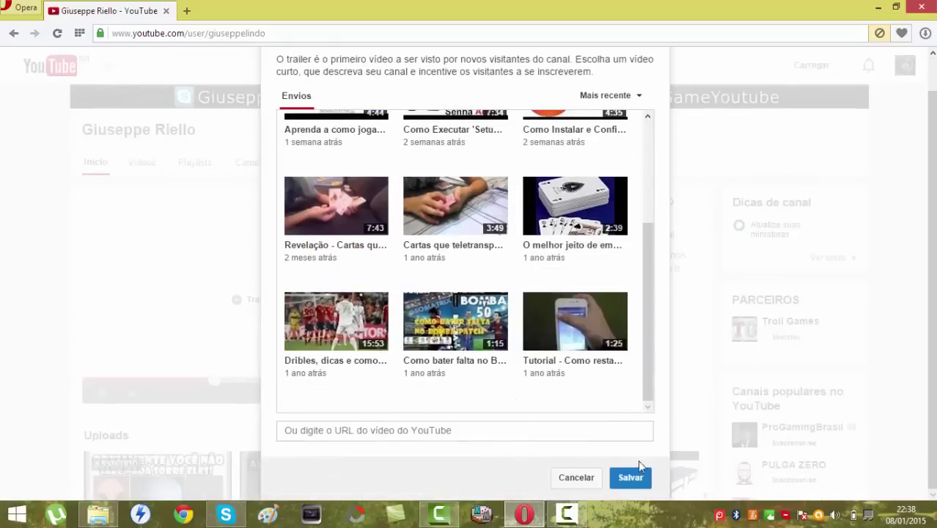
pyautogui.scroll(3, 557, 347)
pyautogui.scroll(-4, 558, 347)
pyautogui.click(631, 479)
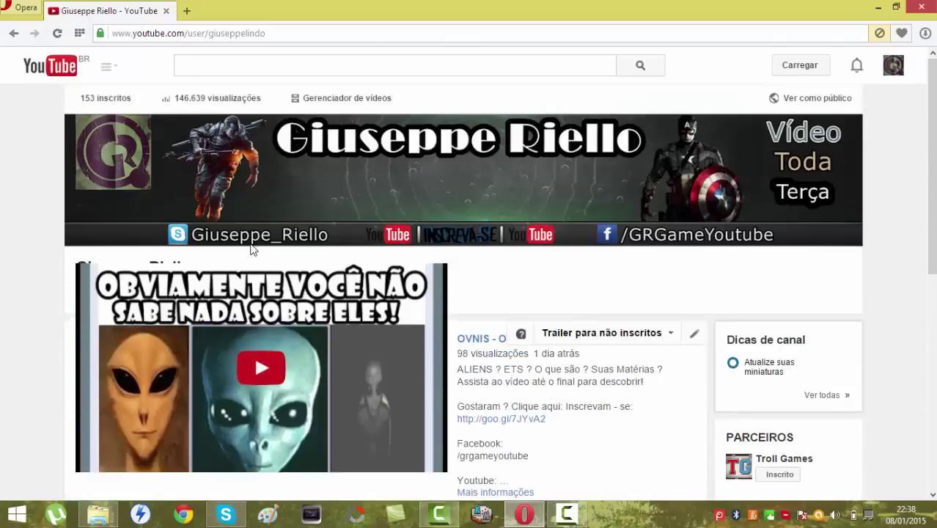
# - Open the channel's Branding settings from the video manager and remove the existing branding watermark
pyautogui.scroll(2, 253, 249)
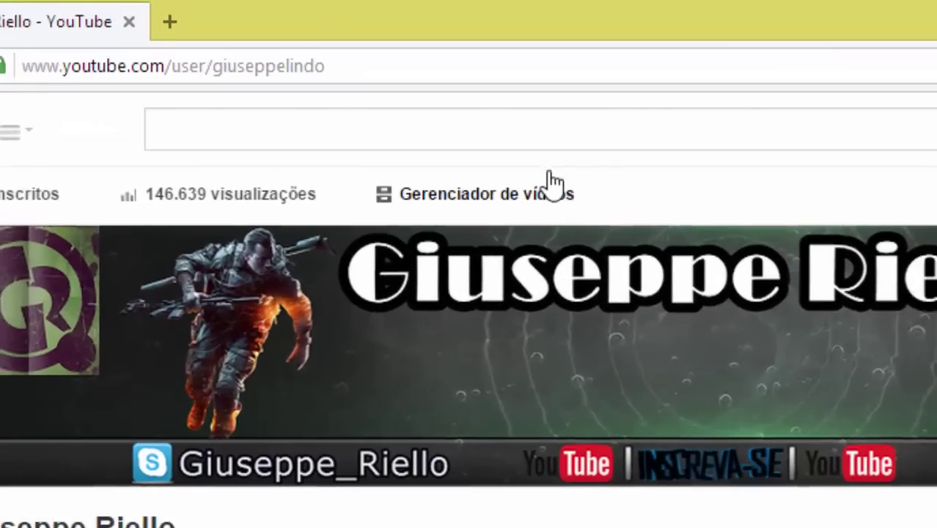
pyautogui.click(560, 195)
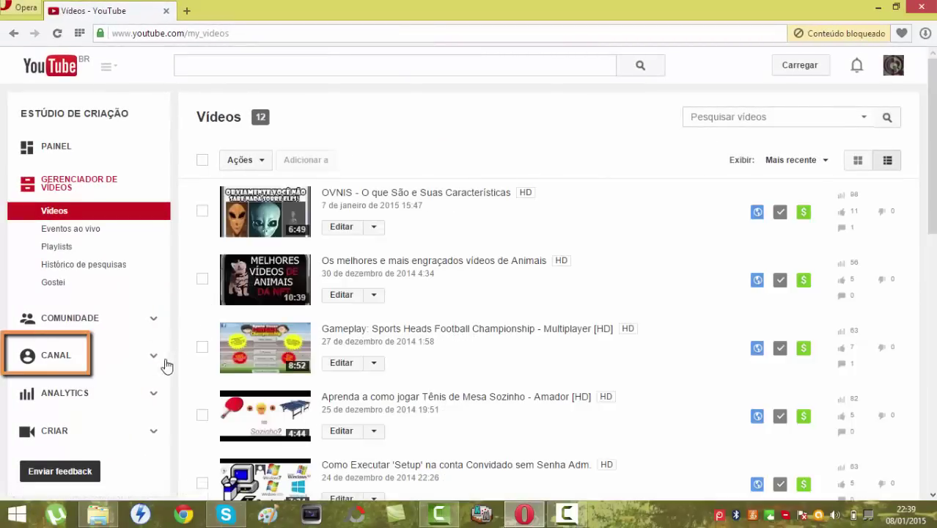
pyautogui.click(145, 367)
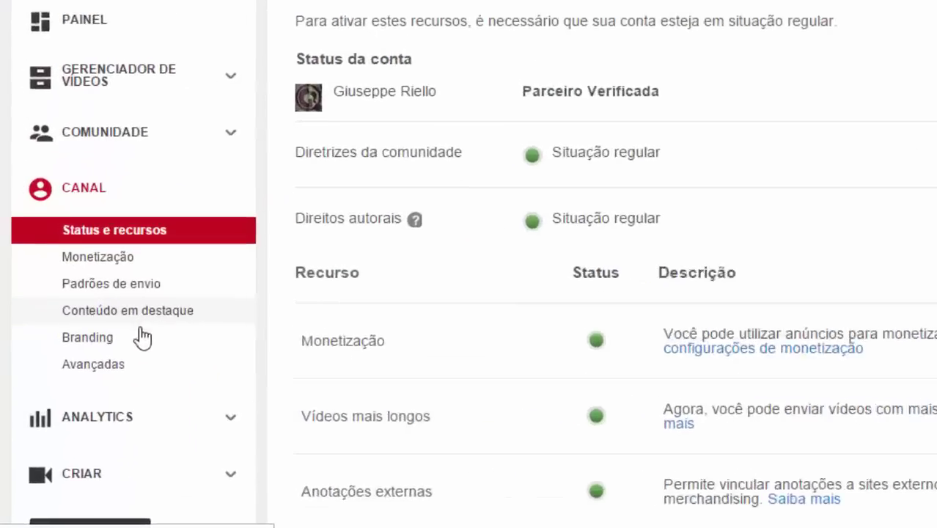
pyautogui.click(118, 314)
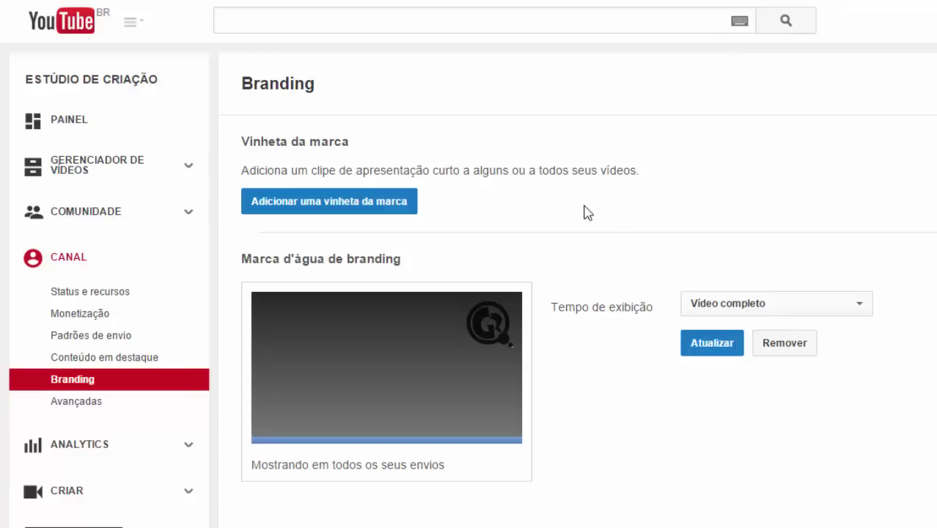
pyautogui.click(779, 358)
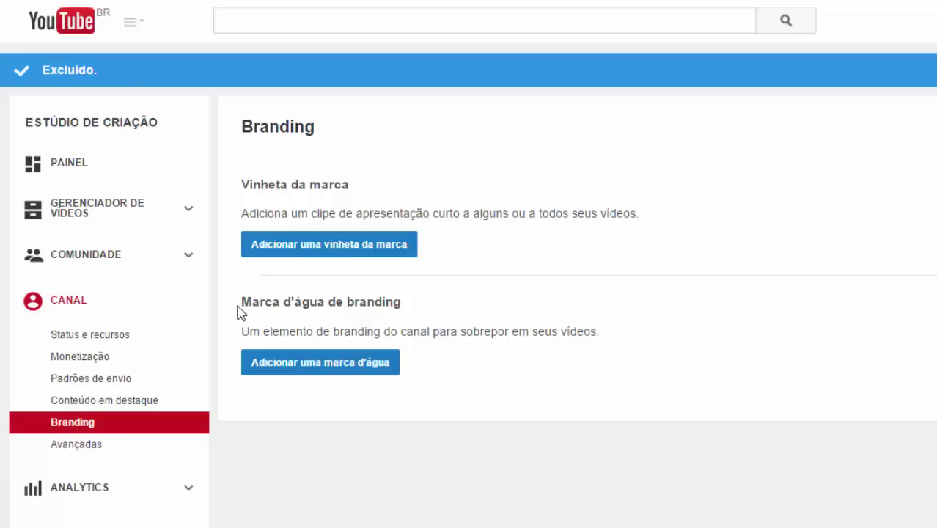
pyautogui.moveTo(243, 306); pyautogui.dragTo(410, 306)
pyautogui.click(428, 307)
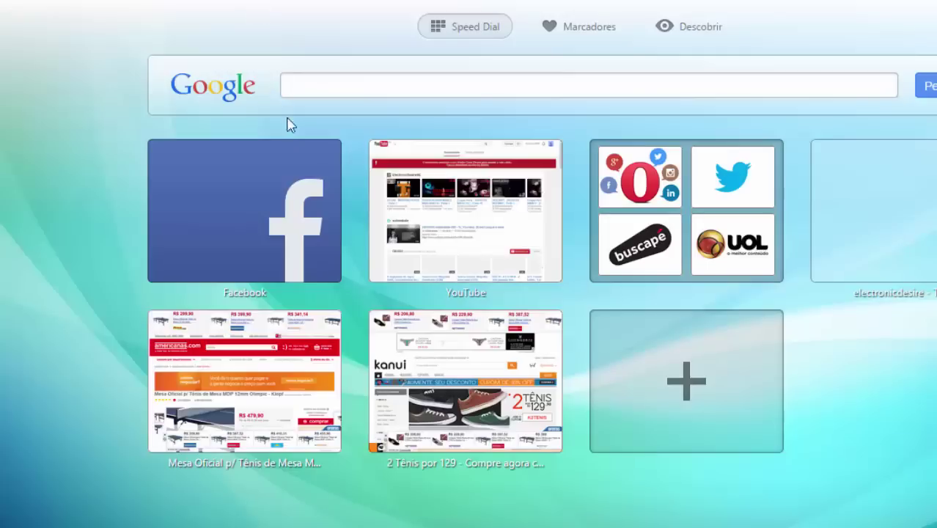
# - Open YouTube in a new page and search for the channel by its owner's name
pyautogui.click(559, 193)
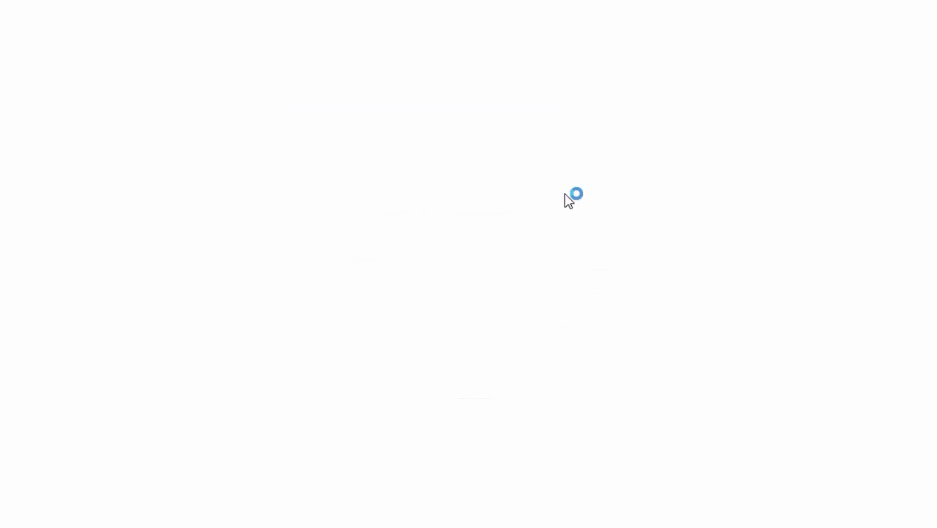
pyautogui.write('giuseppe r')
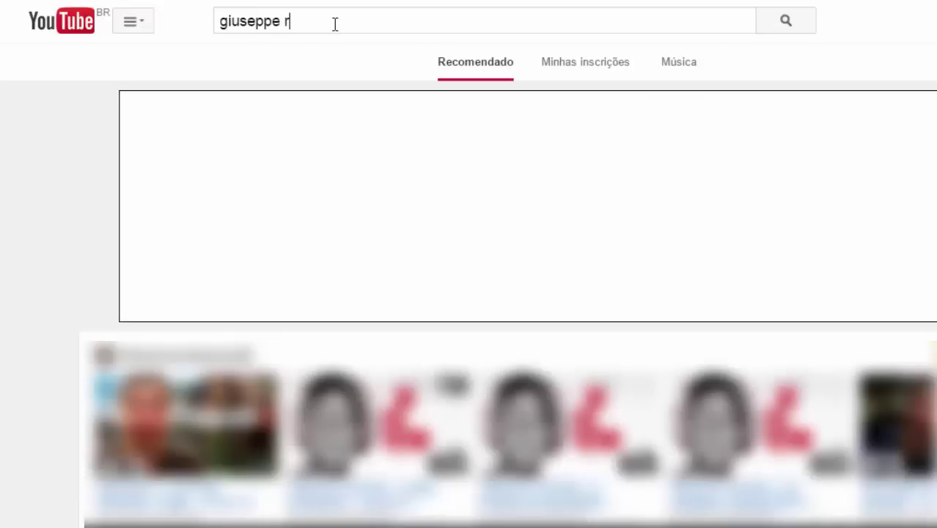
pyautogui.write('eiello')
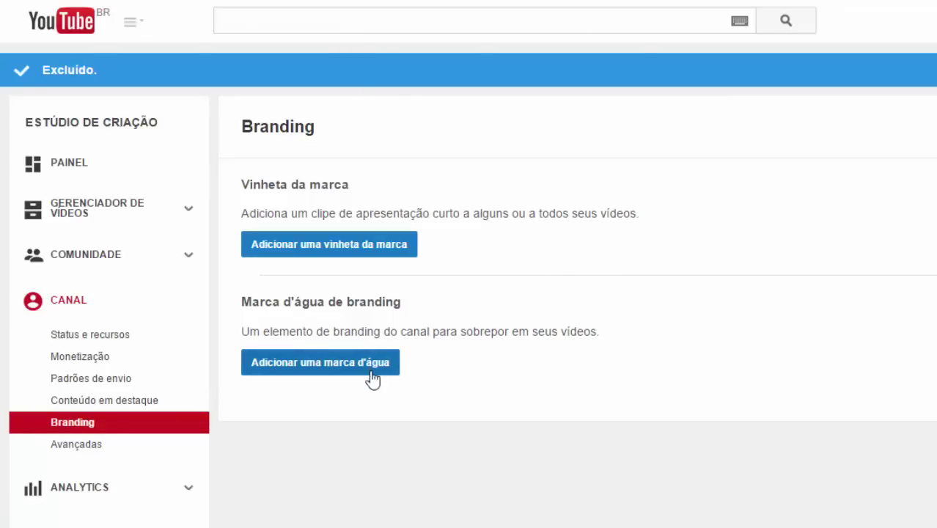
# - Upload the black circular GR logo as the branding watermark and set its display time to Vídeo completo
pyautogui.click(346, 370)
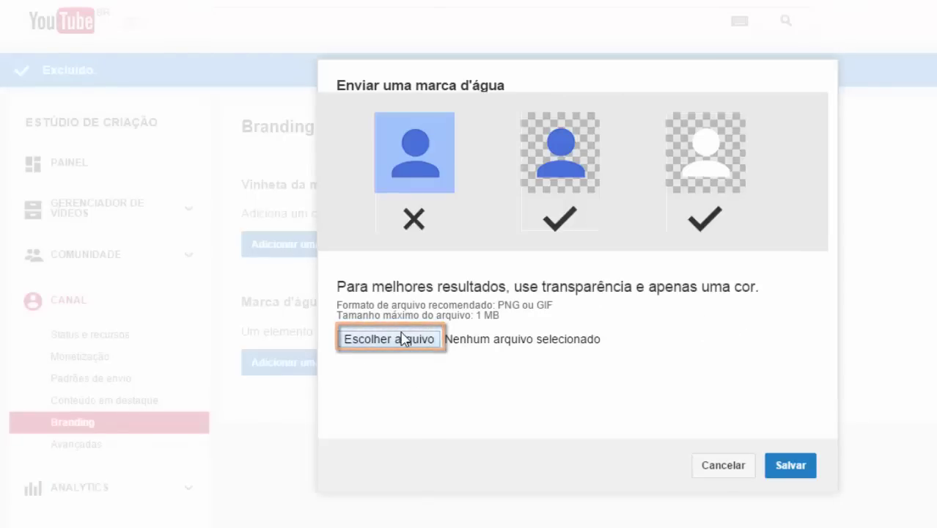
pyautogui.click(402, 339)
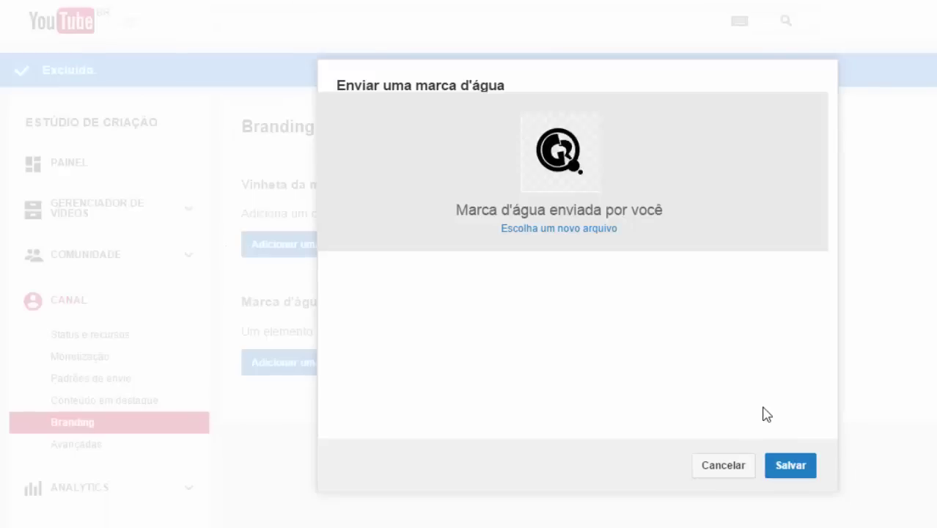
pyautogui.click(814, 464)
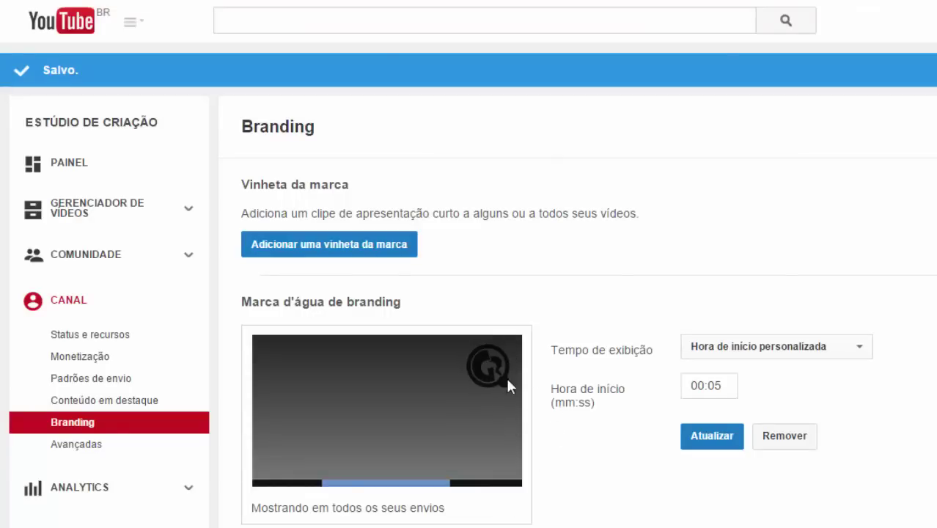
pyautogui.click(776, 347)
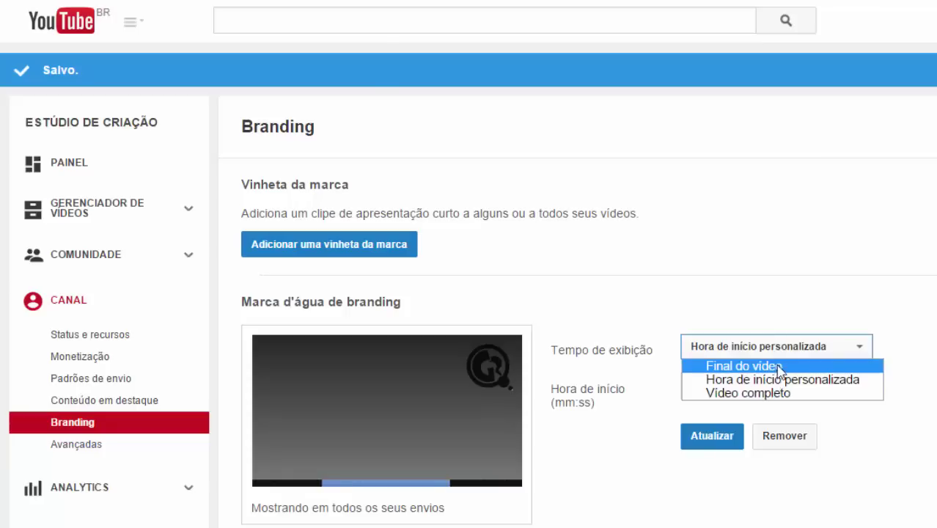
pyautogui.click(688, 394)
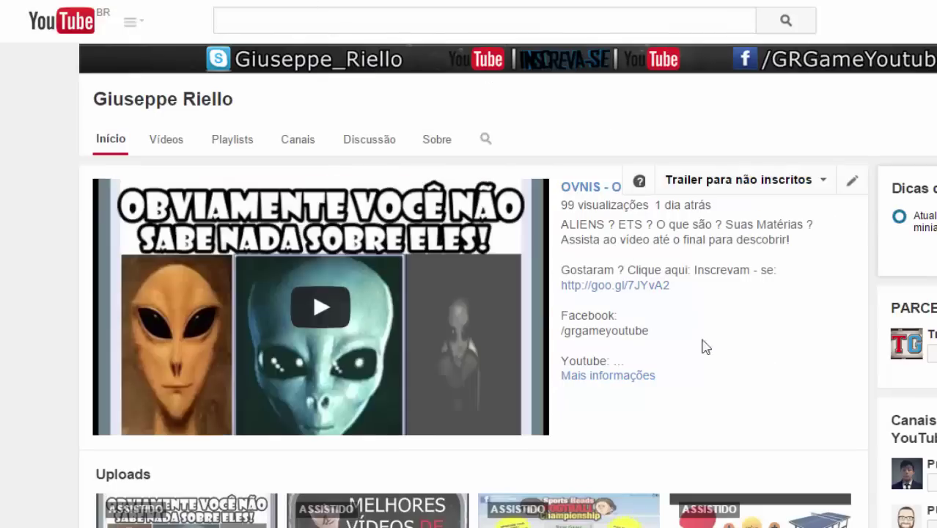
# - Play the trailer on the channel page and check the watermark over the video
pyautogui.click(320, 308)
pyautogui.moveTo(517, 220)
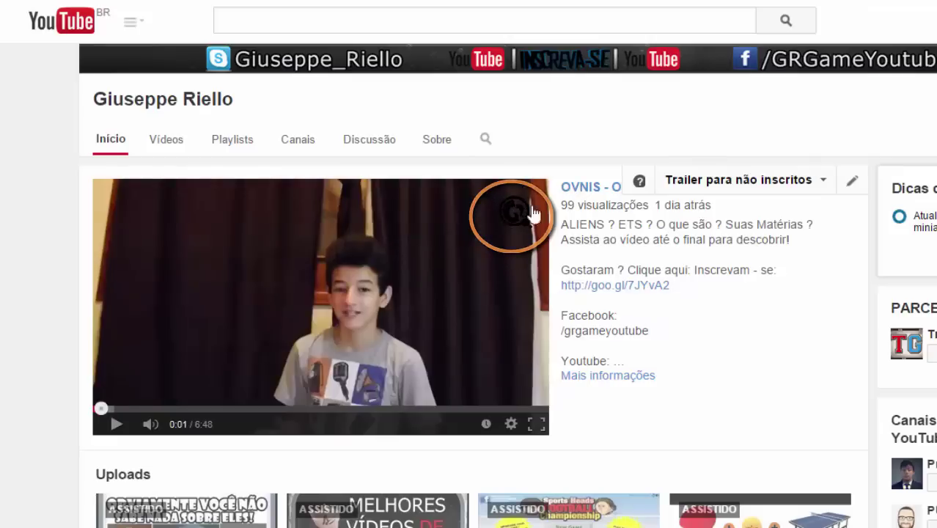
pyautogui.scroll(3, 452, 191)
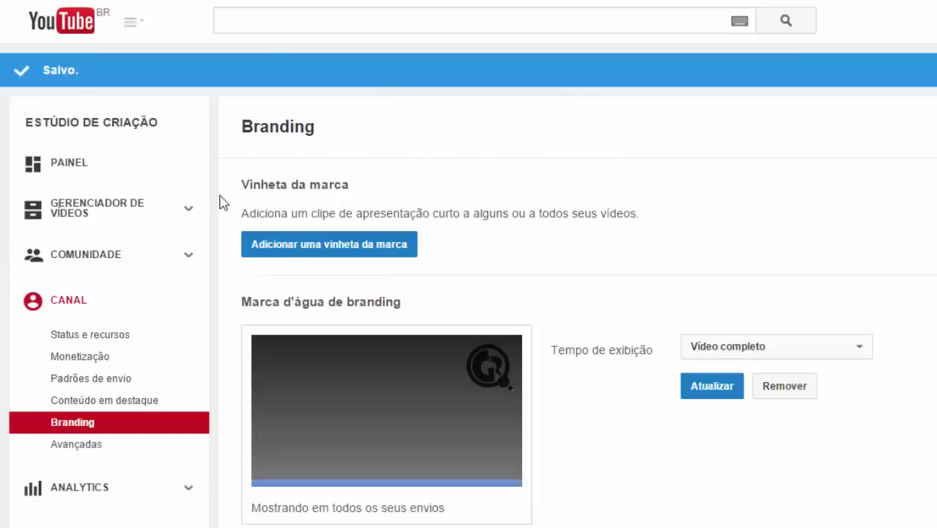
# - Try to add a branding intro (vinheta da marca) and dismiss the notice
pyautogui.moveTo(264, 184); pyautogui.dragTo(422, 183)
pyautogui.click(423, 183)
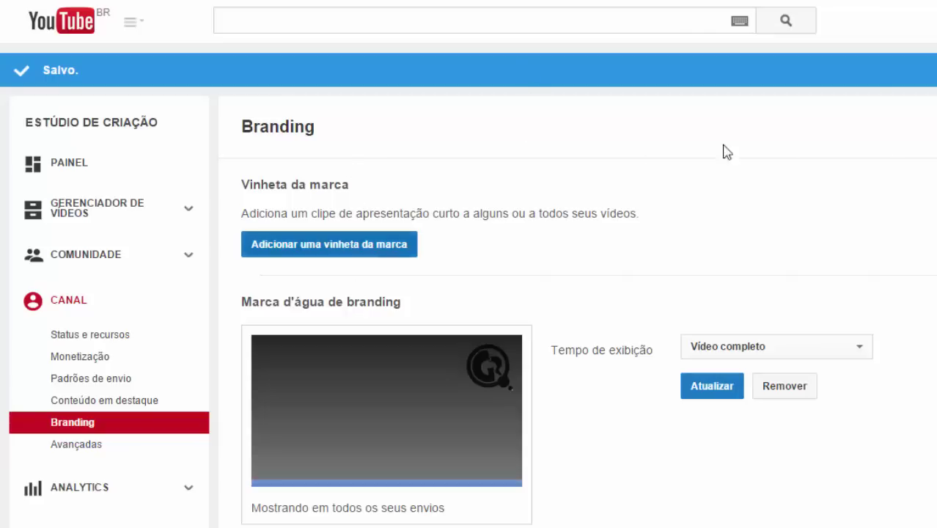
pyautogui.click(390, 249)
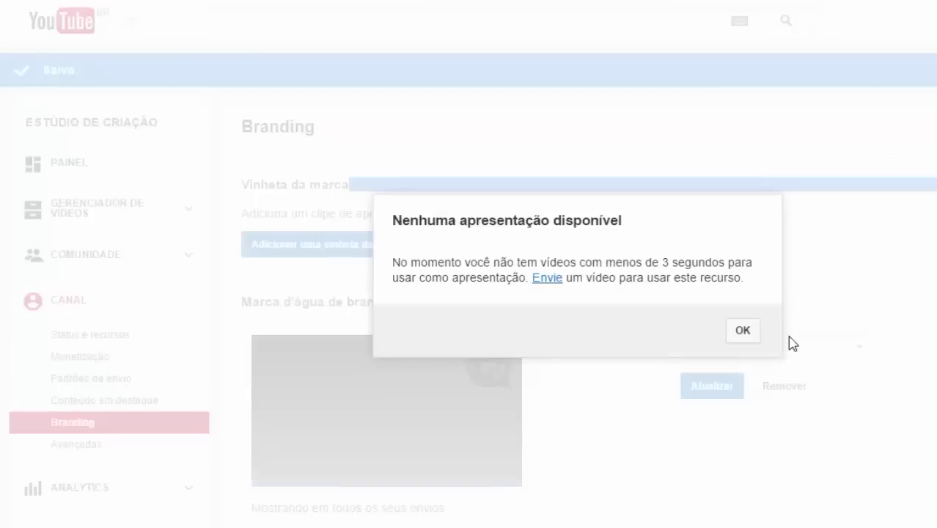
pyautogui.moveTo(647, 262); pyautogui.dragTo(743, 266)
pyautogui.click(746, 336)
pyautogui.doubleClick(581, 209)
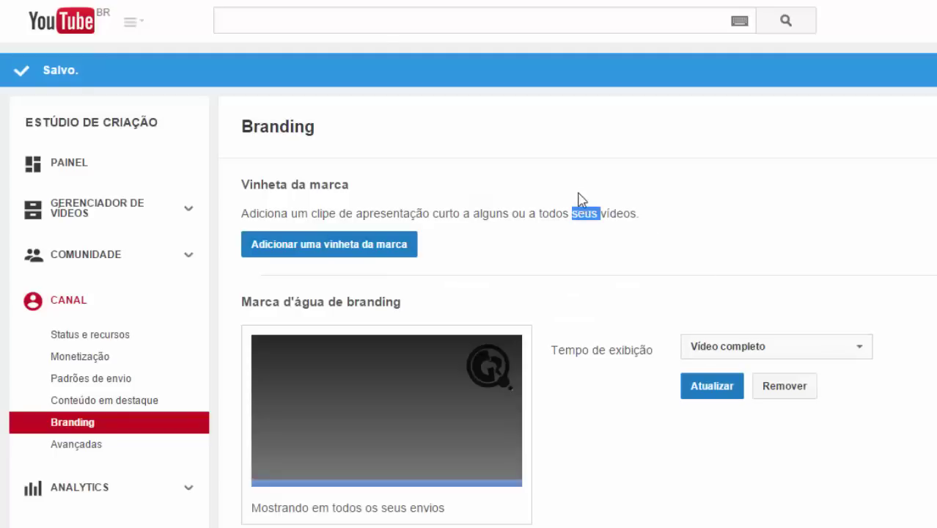
pyautogui.click(580, 195)
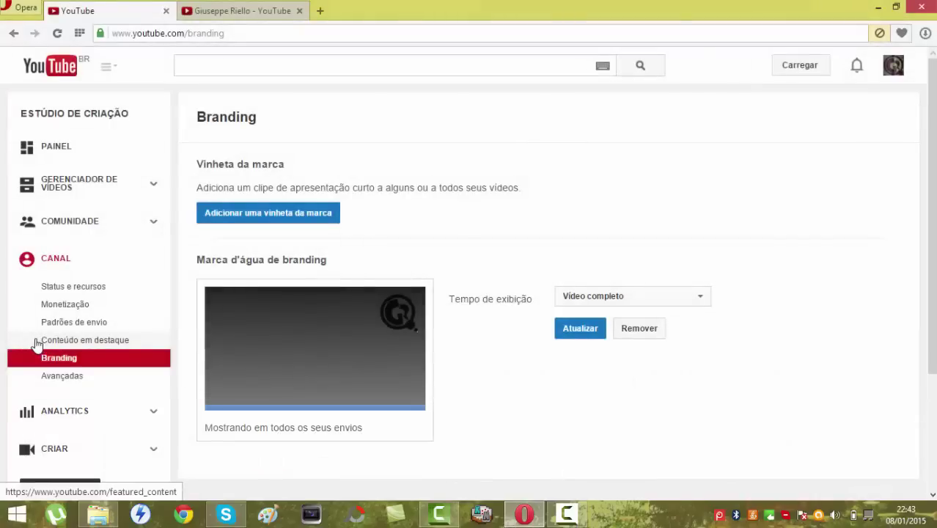
# - Remove the current featured video and channel ad in Conteúdo em destaque, and open the chooser for new featured content
pyautogui.click(25, 341)
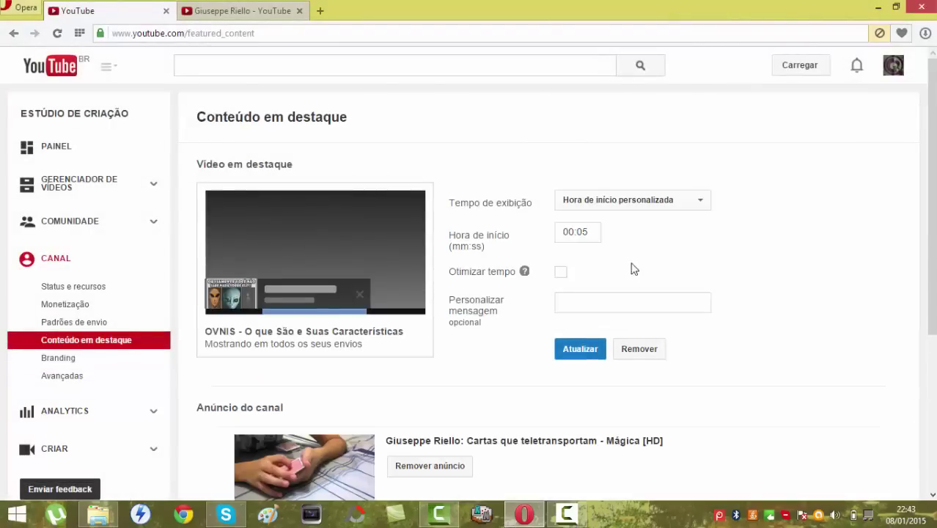
pyautogui.click(646, 355)
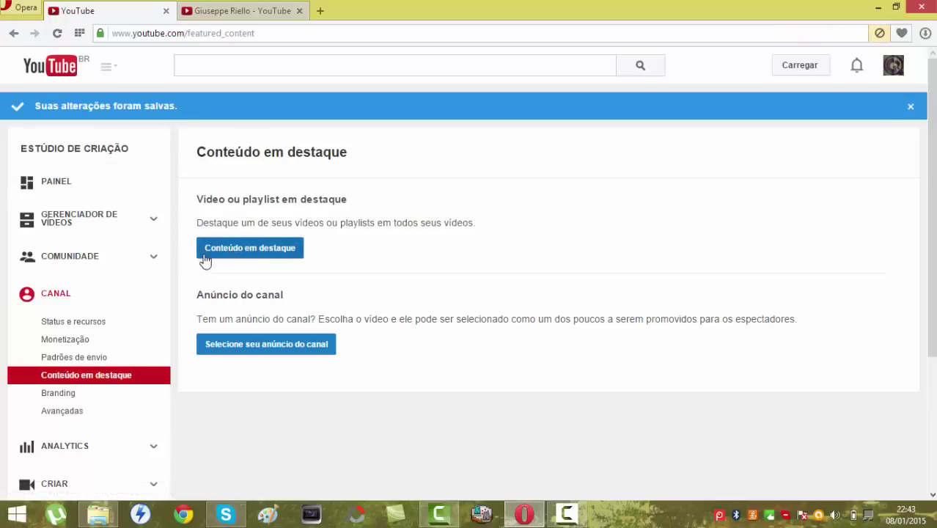
pyautogui.click(245, 250)
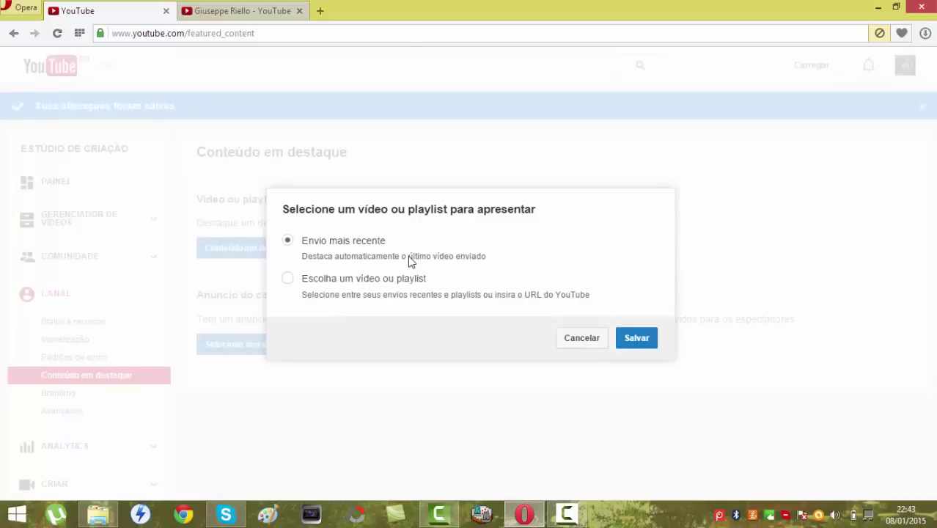
# - Open the video "Os melhores e mais engraçados vídeos de Animais" from the channel page, then return to the featured content chooser
pyautogui.click(218, 7)
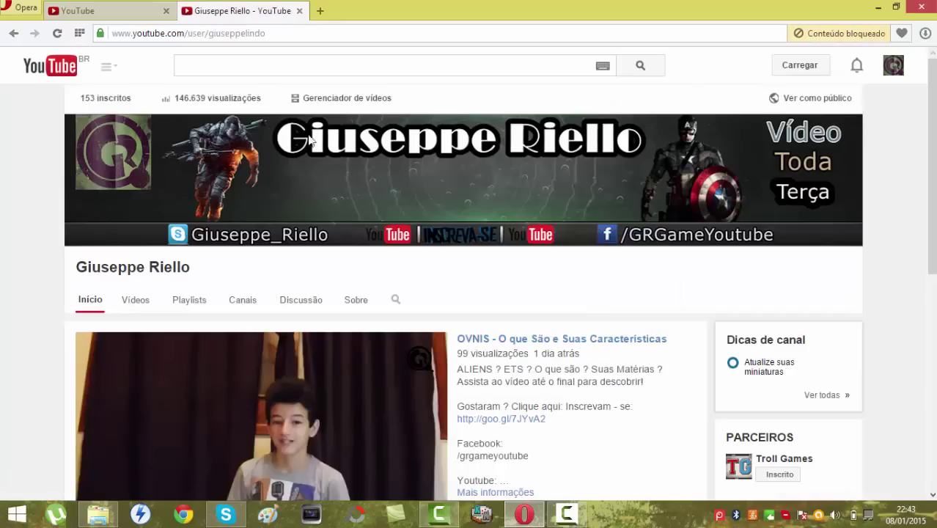
pyautogui.scroll(-1, 368, 203)
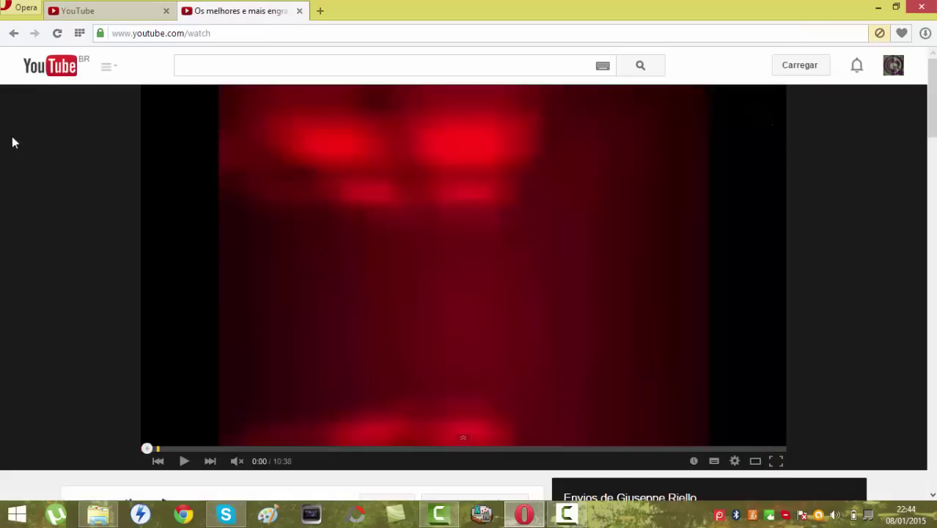
pyautogui.click(96, 10)
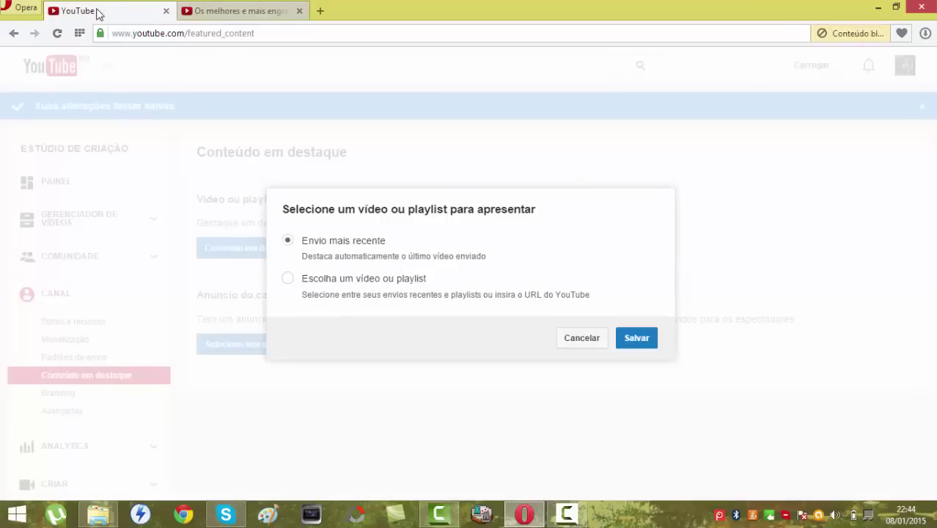
pyautogui.click(251, 16)
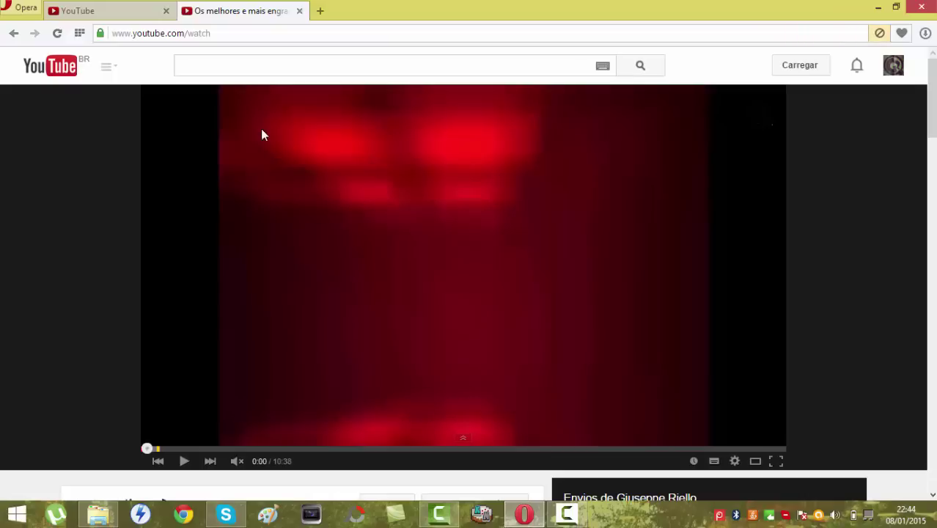
pyautogui.click(113, 12)
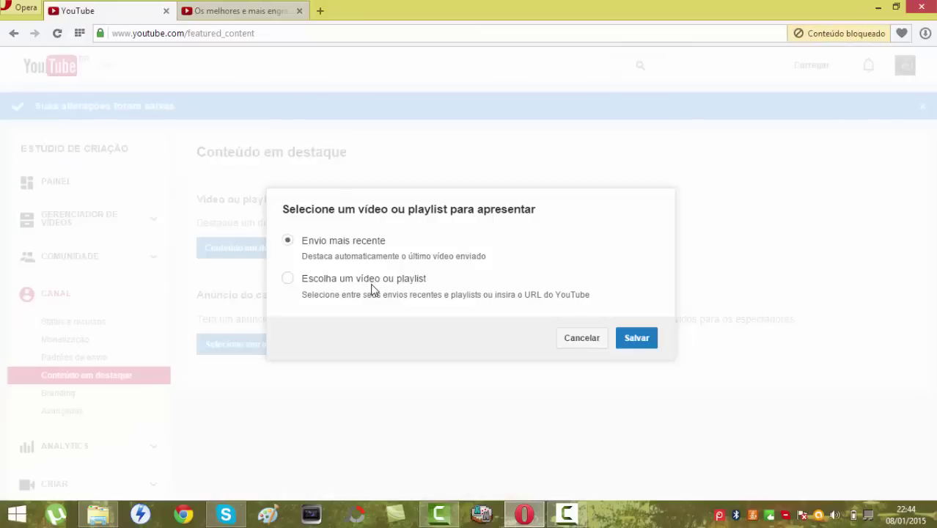
# - Choose the uploaded video "OVNIS - O que São e Suas Características" as the featured content and save the selection
pyautogui.click(287, 285)
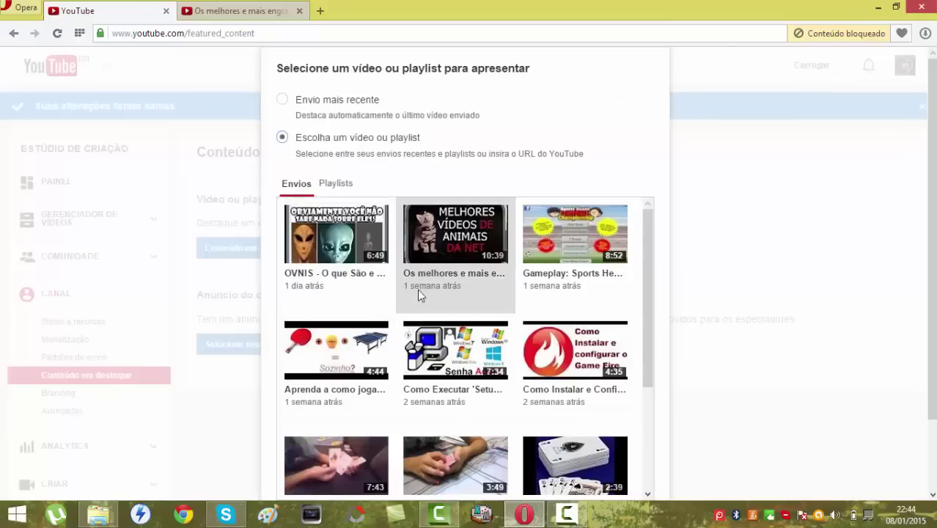
pyautogui.scroll(-1, 475, 270)
pyautogui.scroll(-3, 476, 270)
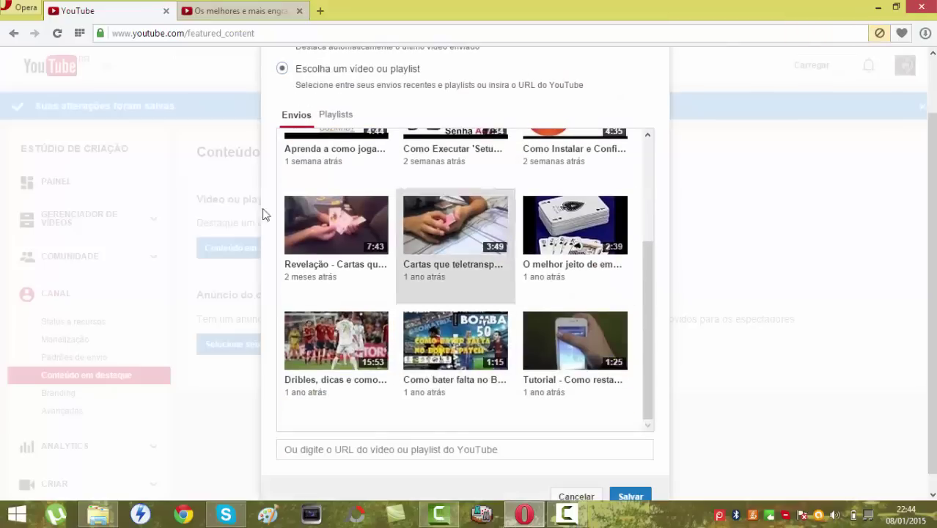
pyautogui.scroll(4, 436, 263)
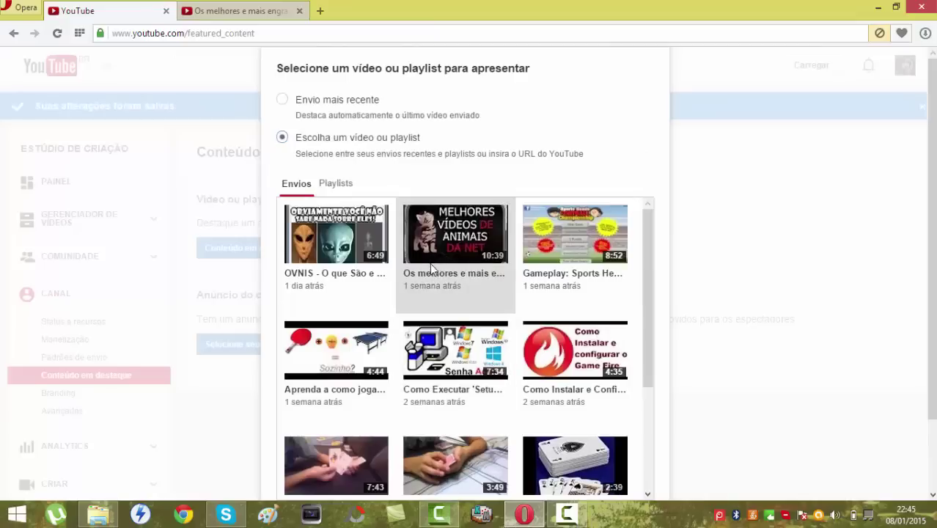
pyautogui.click(387, 268)
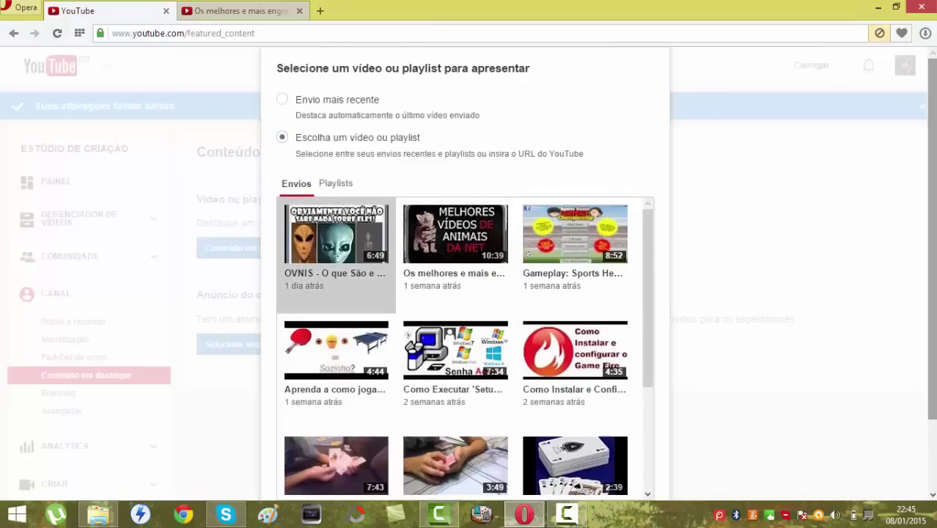
pyautogui.scroll(-3, 664, 440)
pyautogui.click(623, 478)
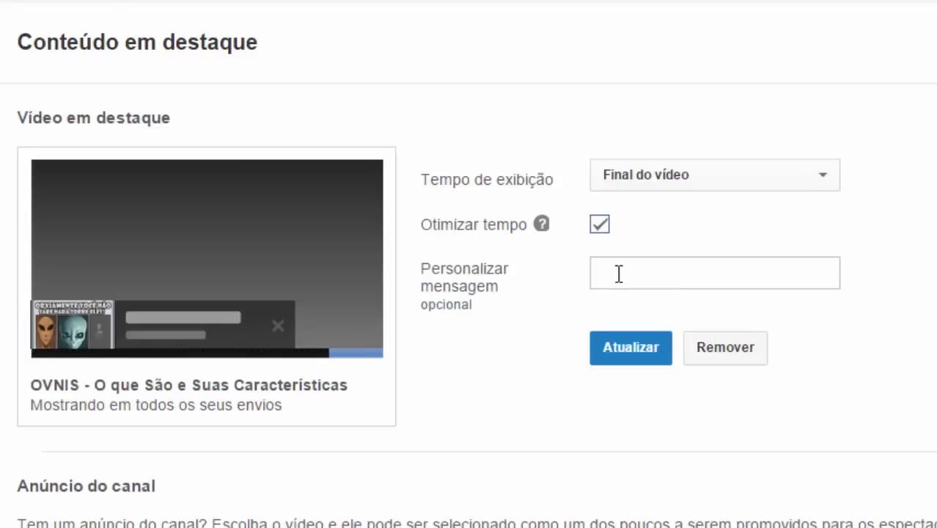
# - Set the featured video's display time to Hora de início personalizada with a start time of 00:03
pyautogui.click(668, 188)
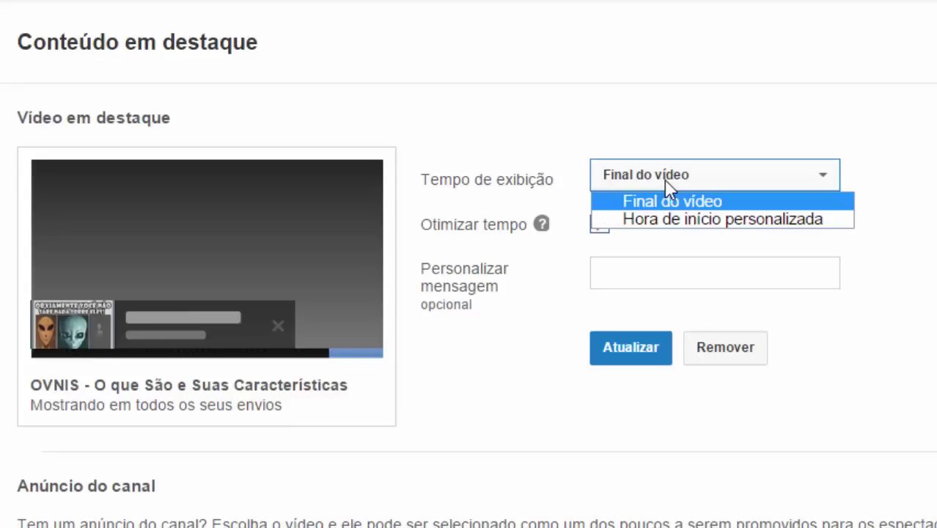
pyautogui.click(676, 220)
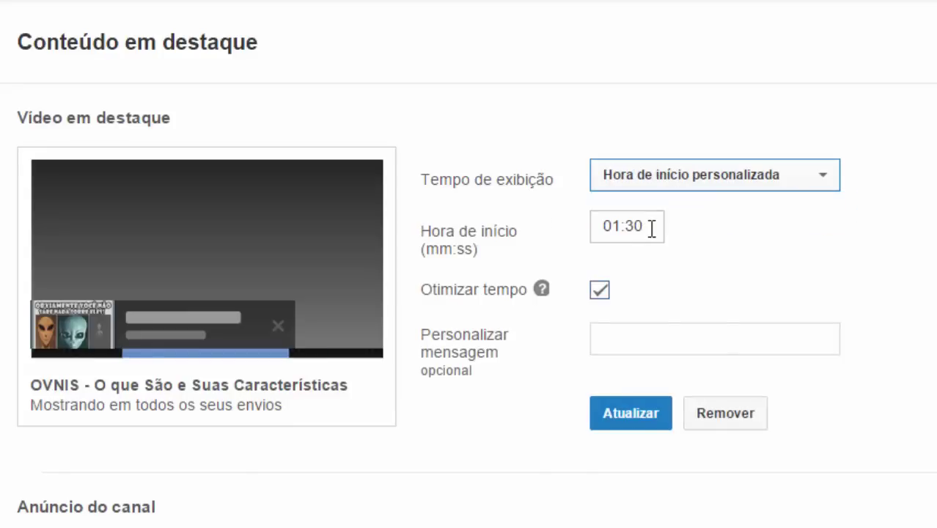
pyautogui.click(651, 230)
pyautogui.press('BackSpace')
pyautogui.press('BackSpace')
pyautogui.press('BackSpace')
pyautogui.press('BackSpace')
pyautogui.press('BackSpace')
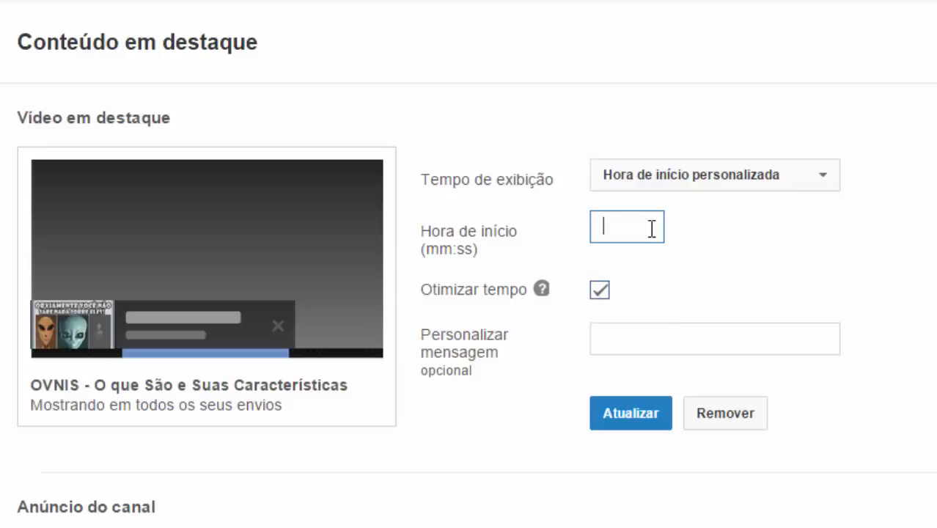
pyautogui.write('00')
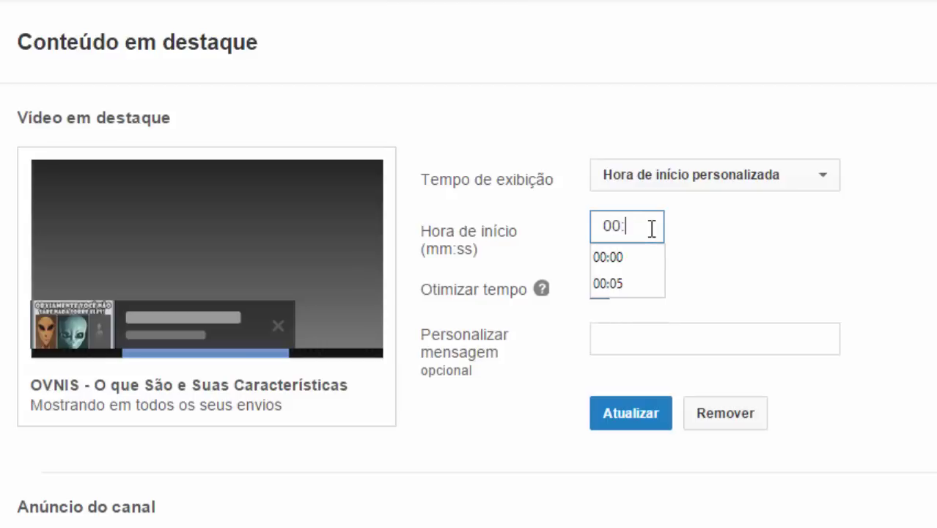
pyautogui.write(':03')
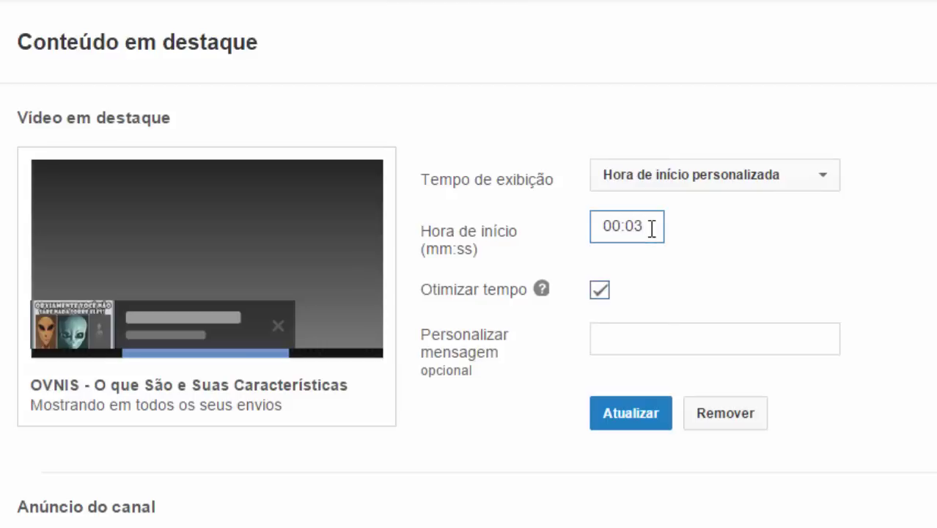
# - Disable Otimizar tempo for the featured video and update its settings
pyautogui.click(600, 294)
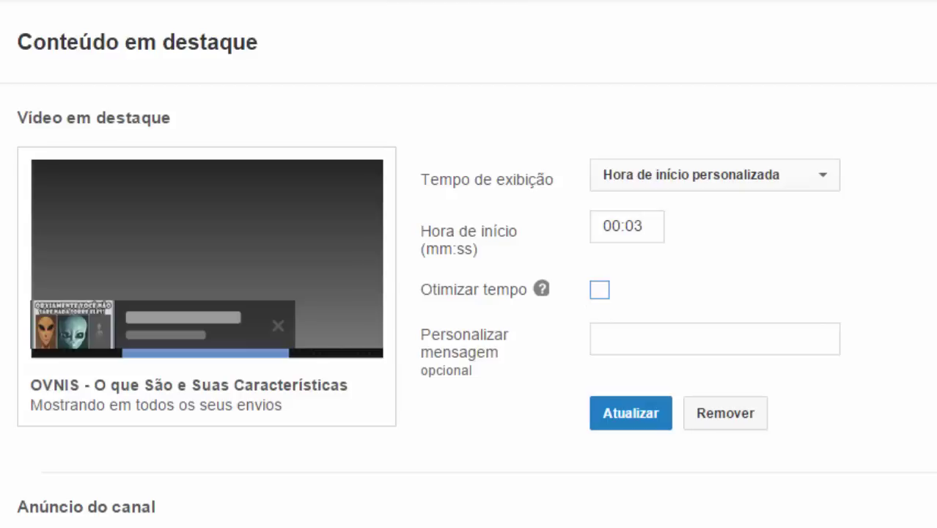
pyautogui.click(612, 416)
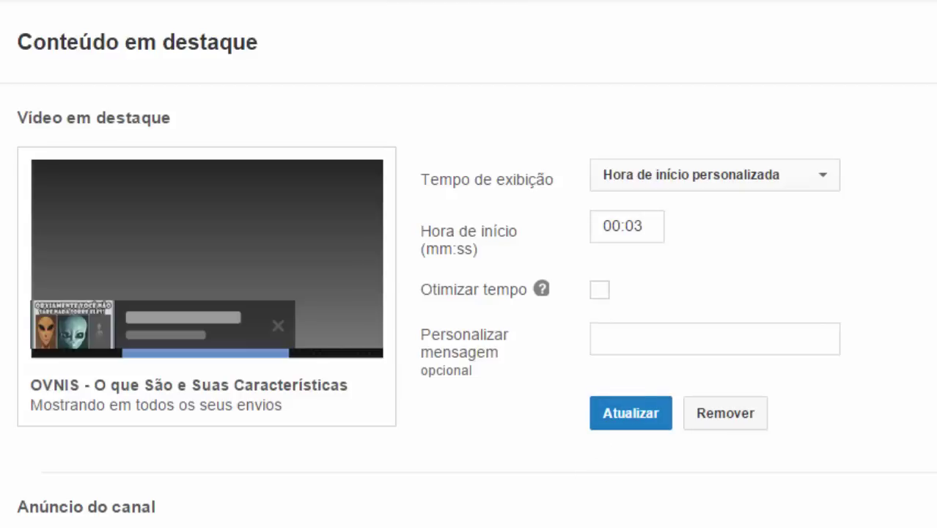